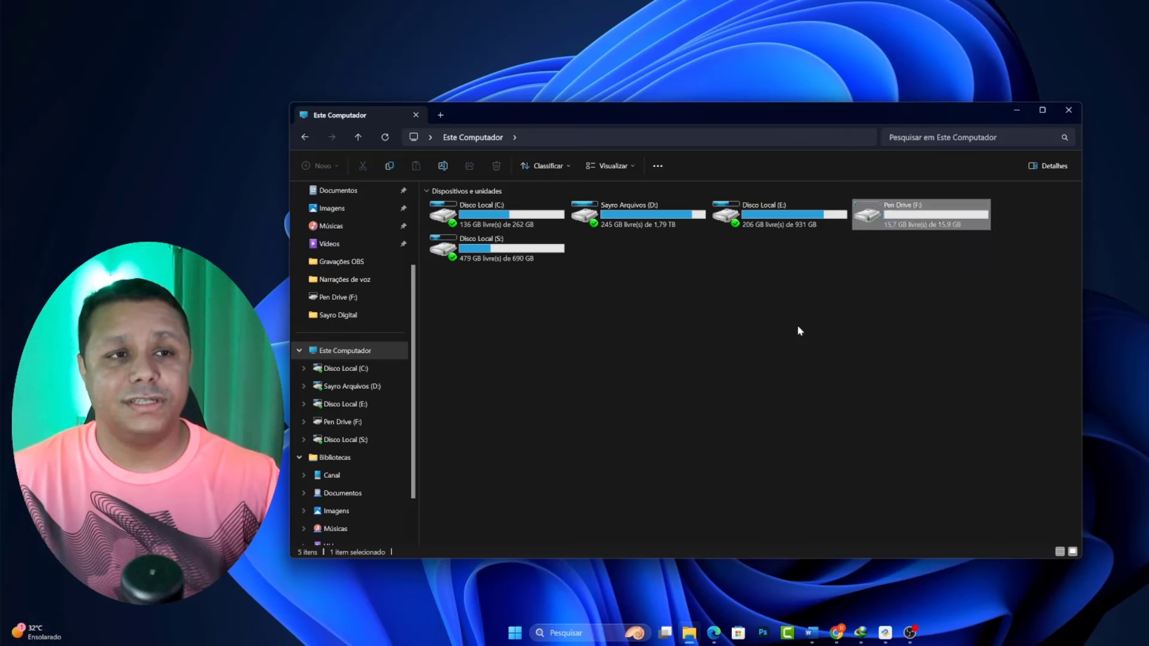
# Open the Pen Drive (F:) and check the combined size of all its files
pyautogui.doubleClick(898, 214)
pyautogui.moveTo(1021, 466); pyautogui.dragTo(455, 250)
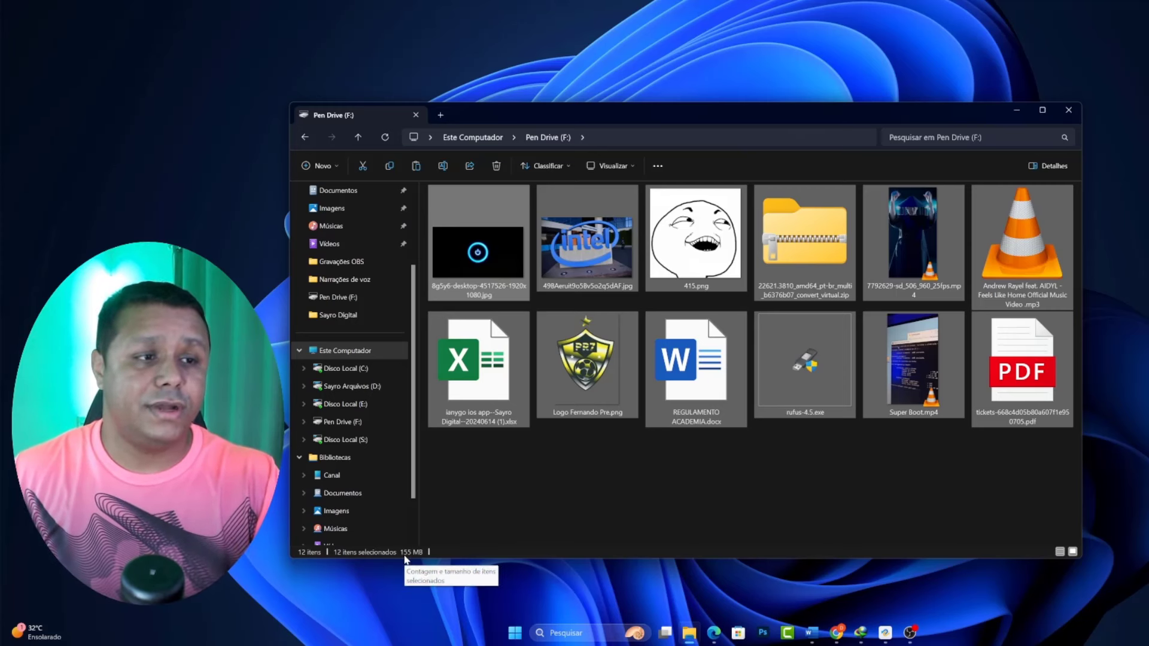
pyautogui.click(896, 501)
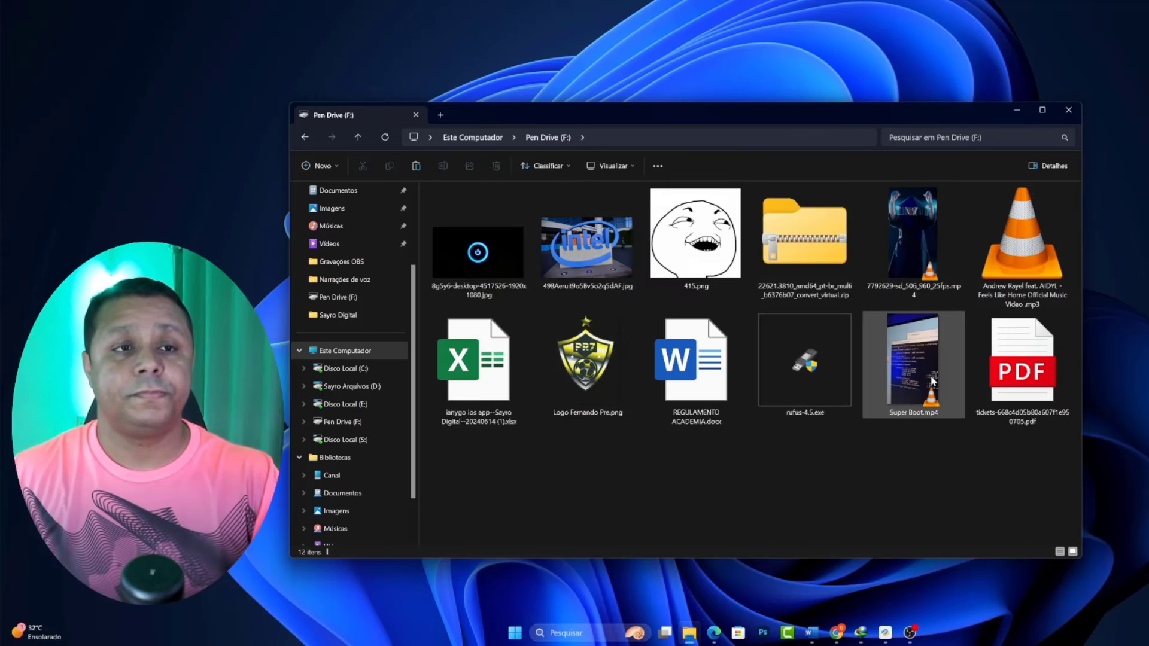
# Go through the pen drive's files one by one, covering the videos, music, documents, images, zip archive and rufus-4.5.exe
pyautogui.click(932, 381)
pyautogui.click(944, 282)
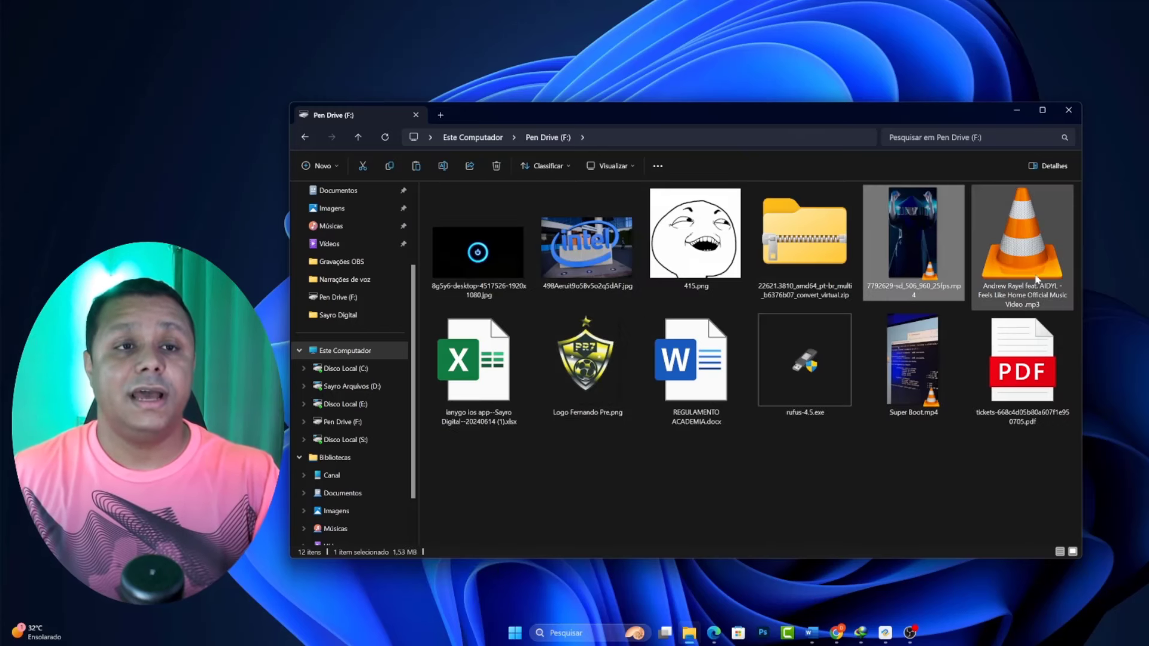
pyautogui.click(1037, 279)
pyautogui.click(1035, 359)
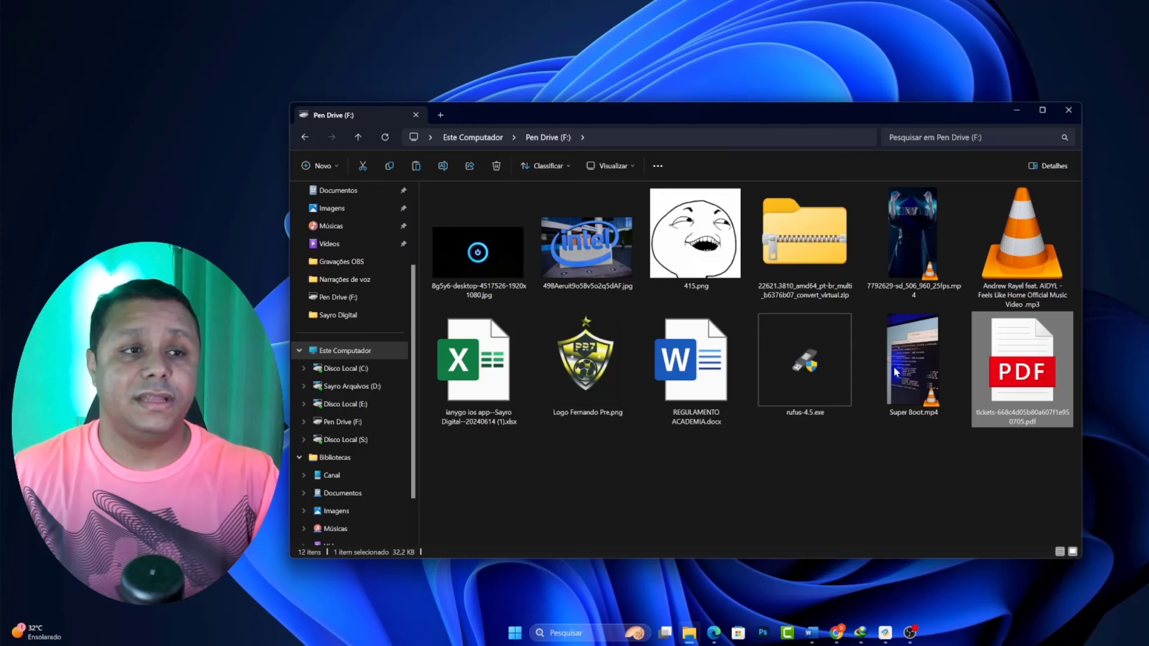
pyautogui.click(695, 376)
pyautogui.click(584, 368)
pyautogui.click(586, 248)
pyautogui.click(479, 254)
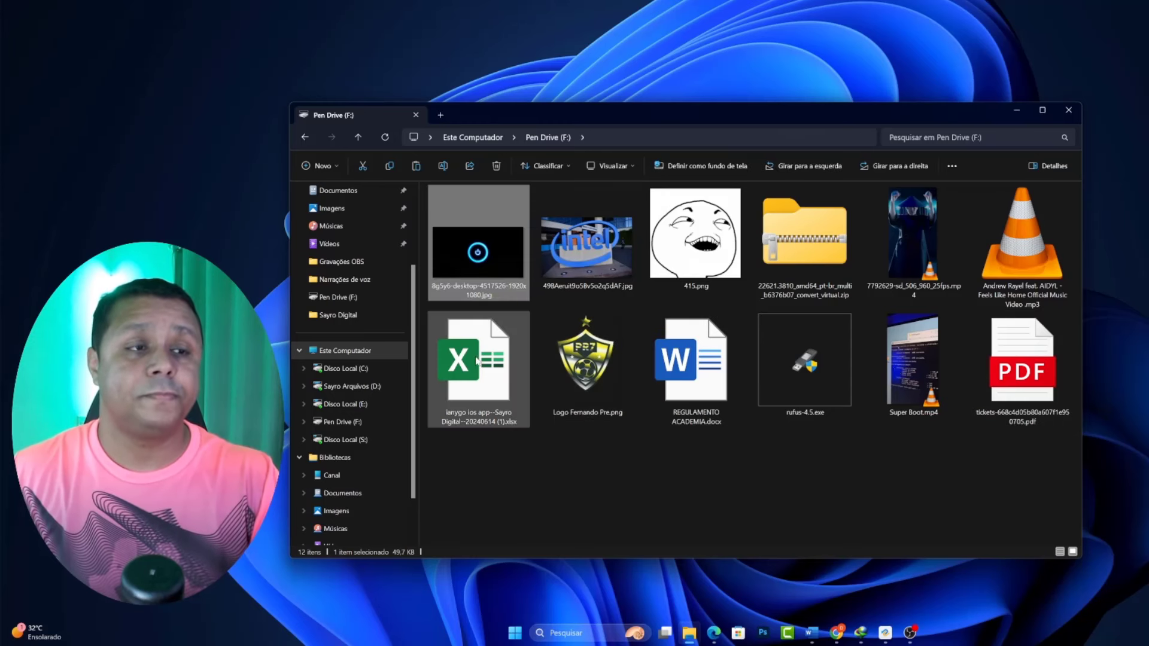
pyautogui.click(505, 370)
pyautogui.click(808, 262)
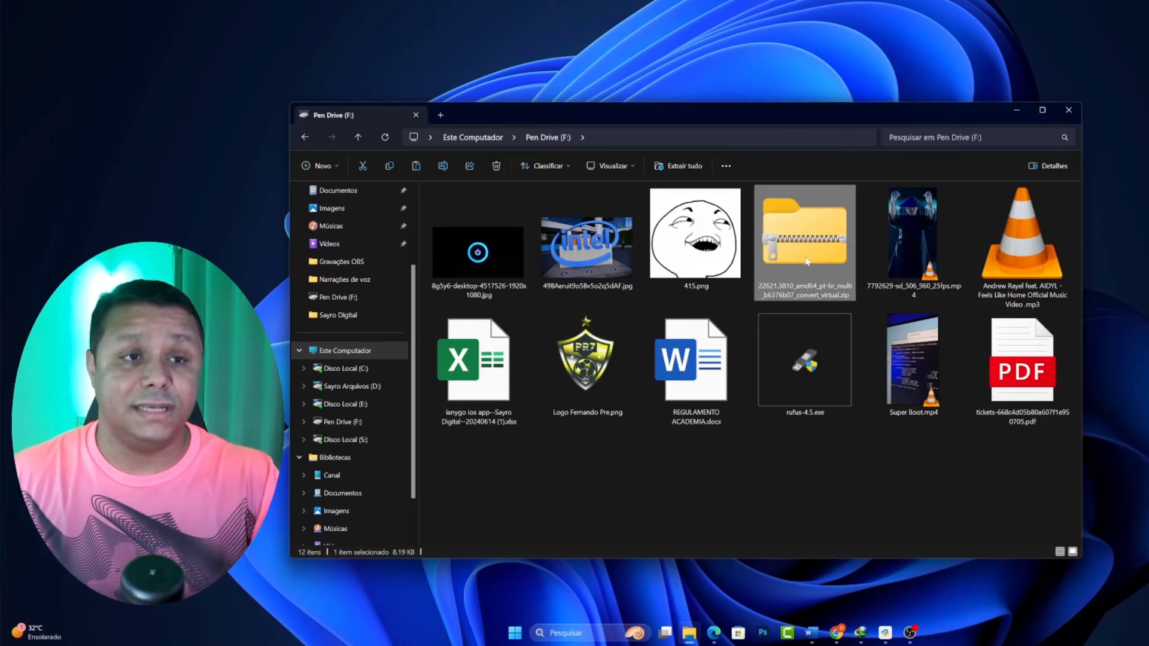
pyautogui.click(807, 320)
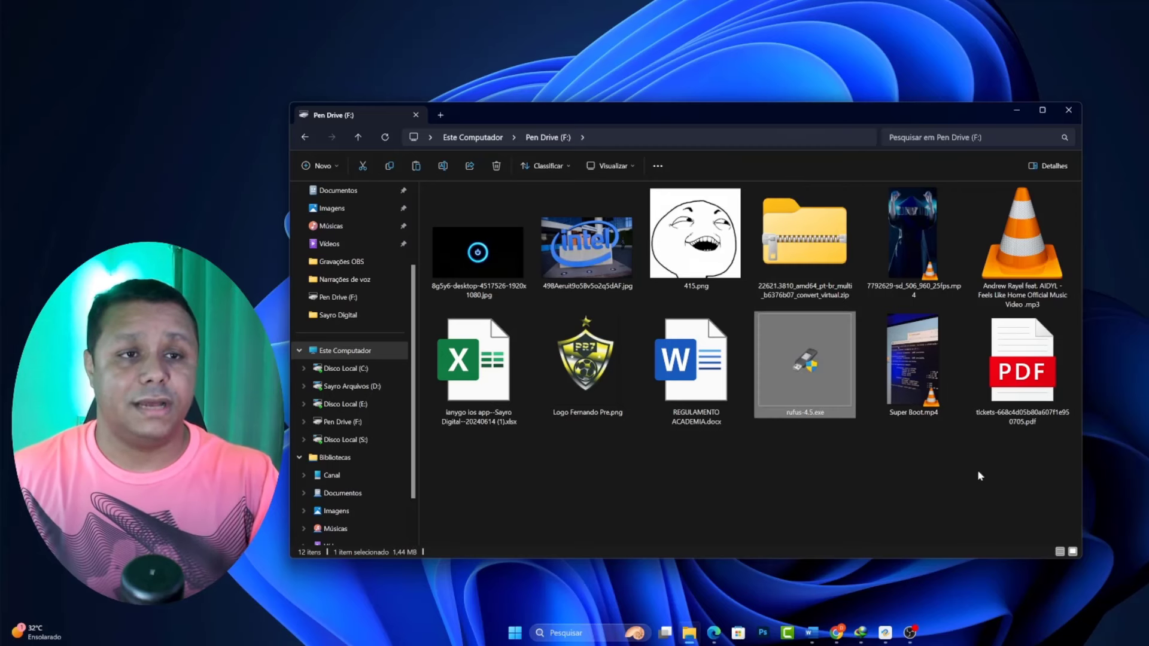
# Permanently delete all 12 files from the Pen Drive (F:)
pyautogui.moveTo(1027, 469); pyautogui.dragTo(508, 250)
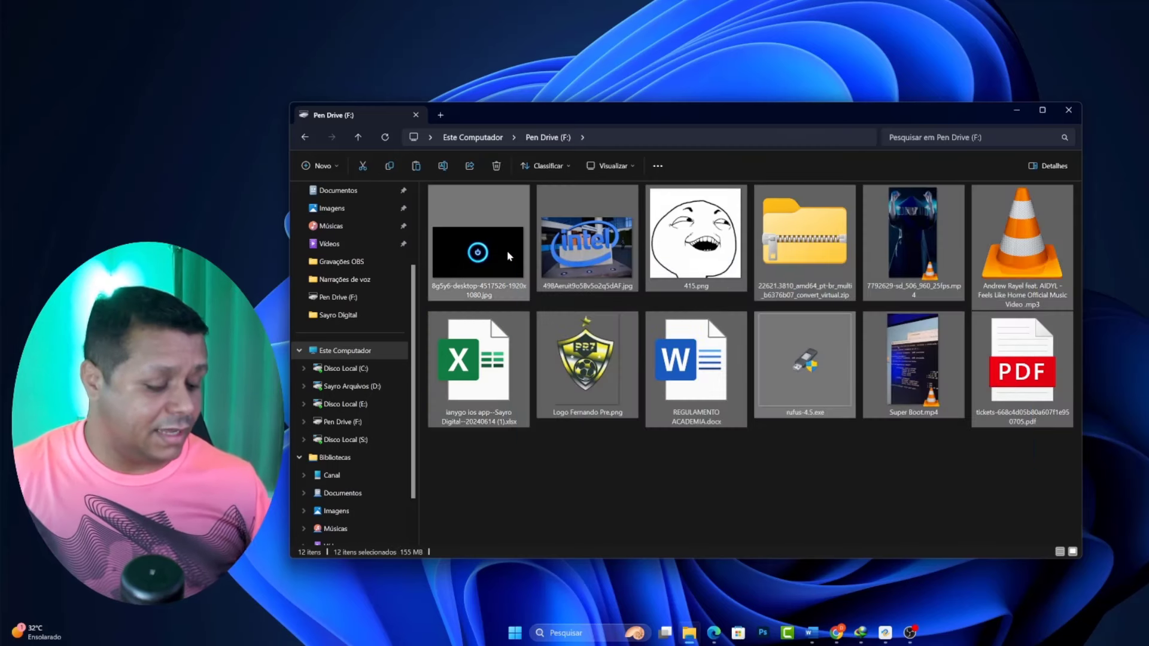
pyautogui.press('Delete')
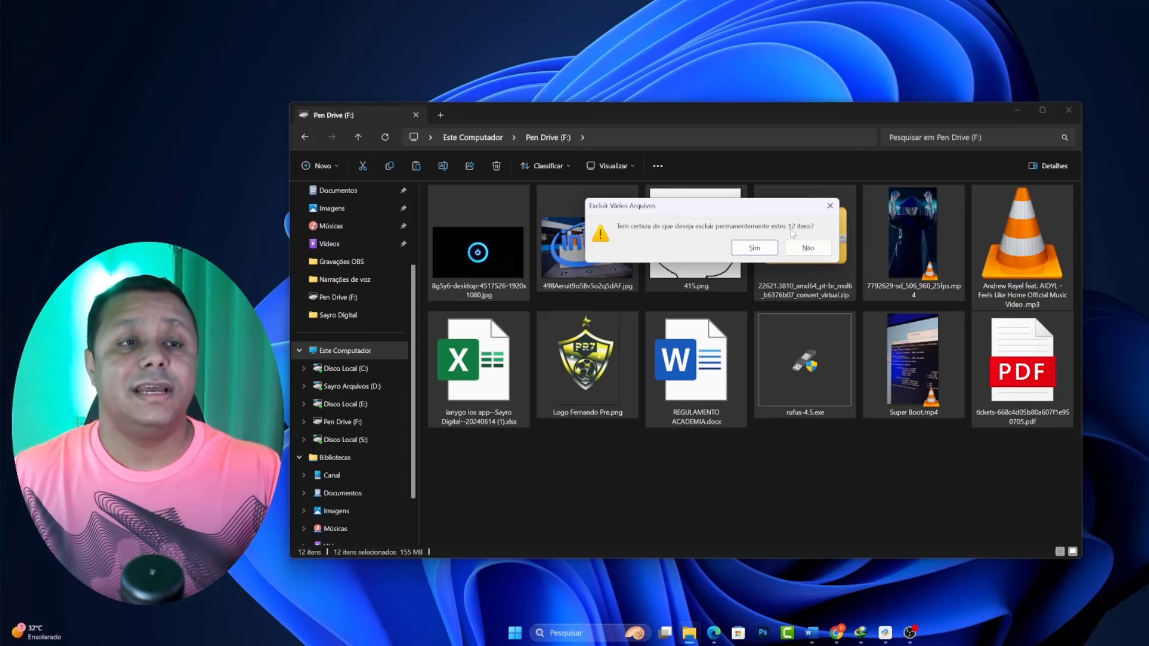
pyautogui.click(753, 247)
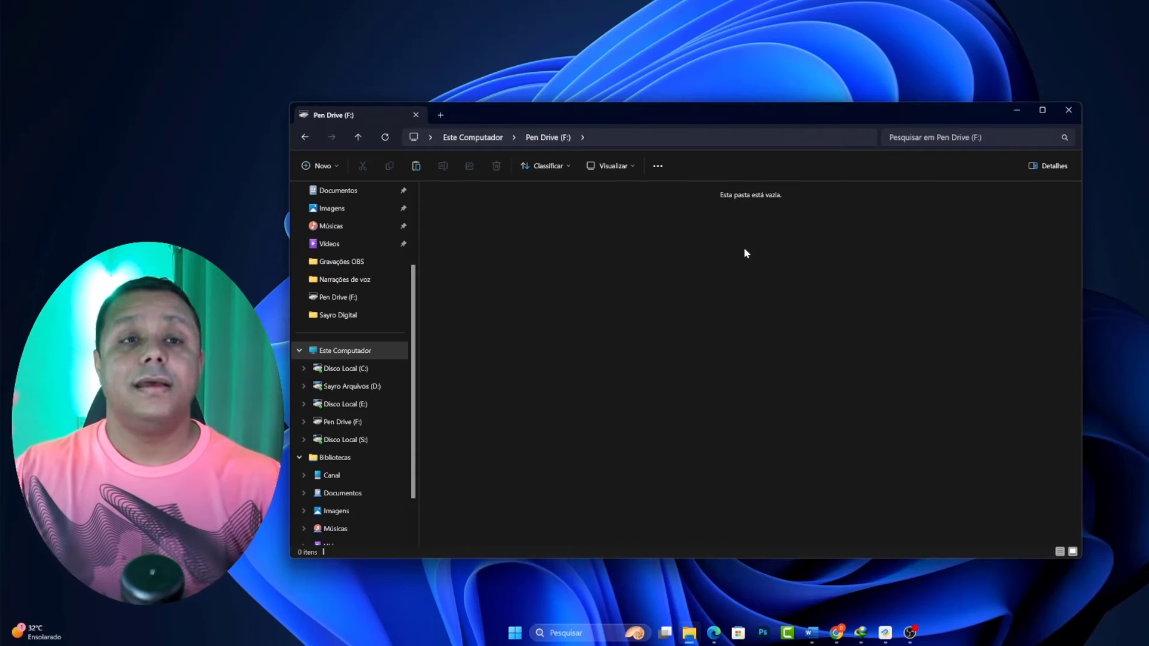
pyautogui.moveTo(452, 201); pyautogui.dragTo(1047, 477)
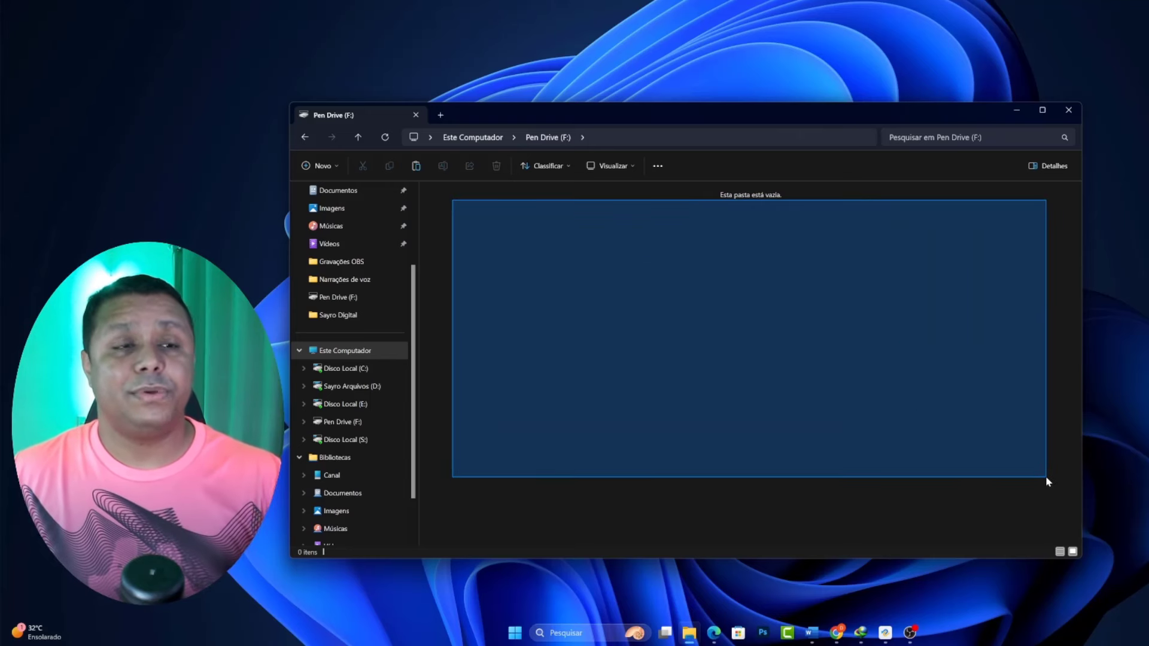
pyautogui.moveTo(1046, 478); pyautogui.dragTo(1046, 479)
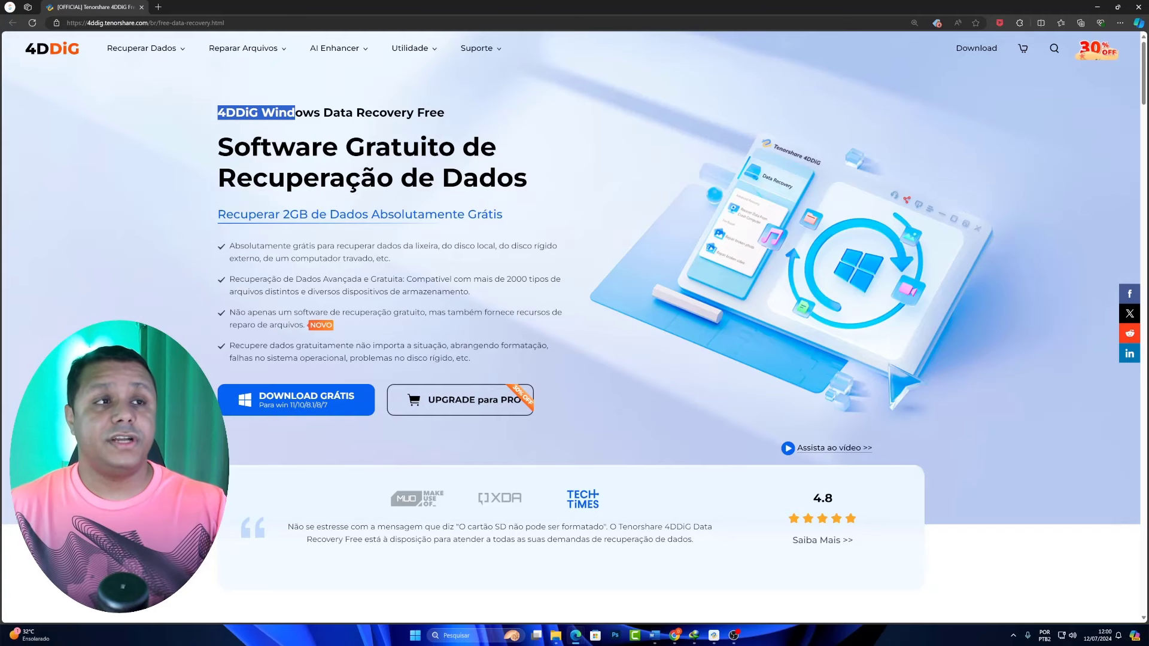
# Review the 4DDiG Windows Data Recovery Free web page, highlighting the product name and the 2GB free recovery offer
pyautogui.moveTo(296, 112); pyautogui.dragTo(451, 116)
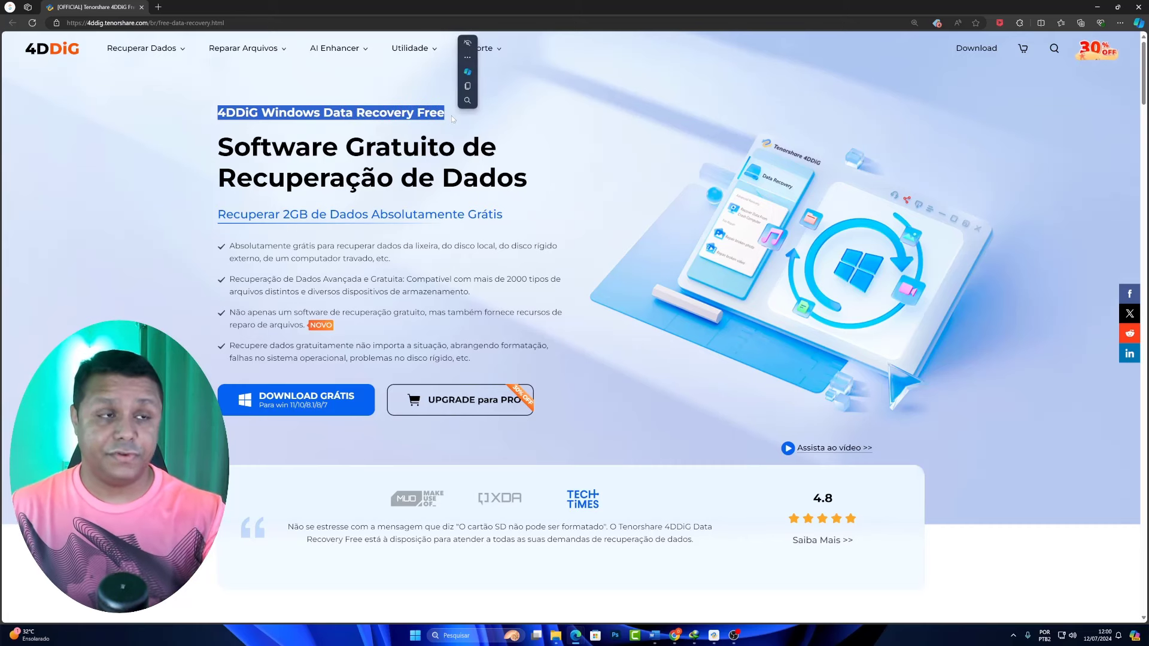
pyautogui.hotkey('ctrl', 'c')
pyautogui.moveTo(275, 215); pyautogui.dragTo(502, 214)
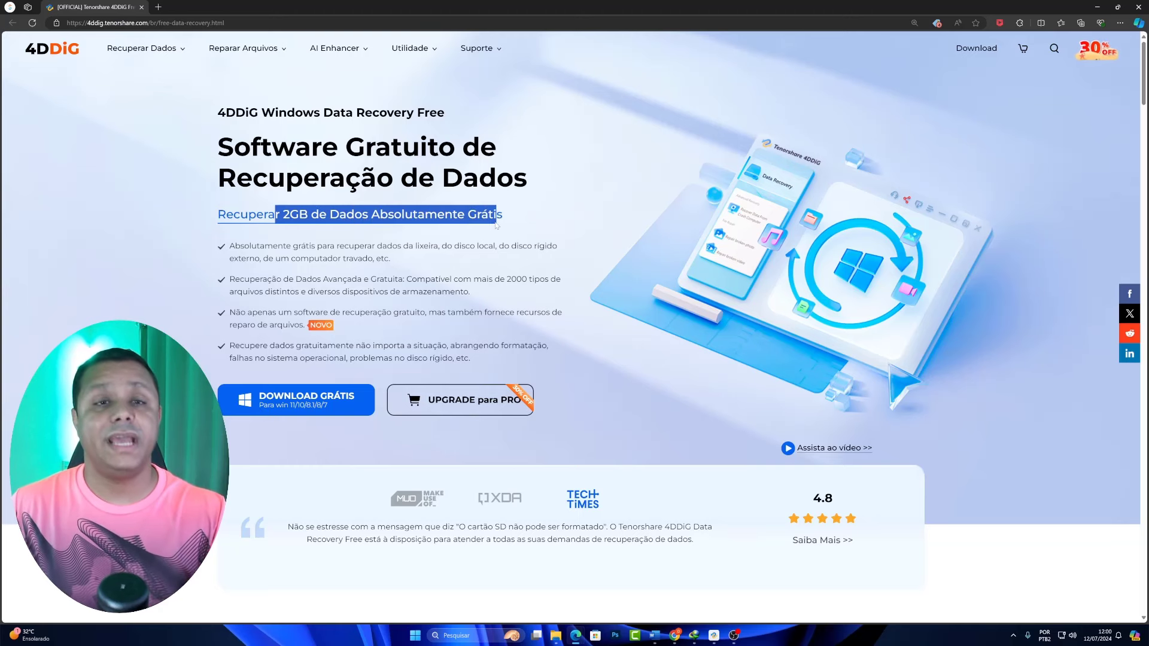
pyautogui.click(434, 261)
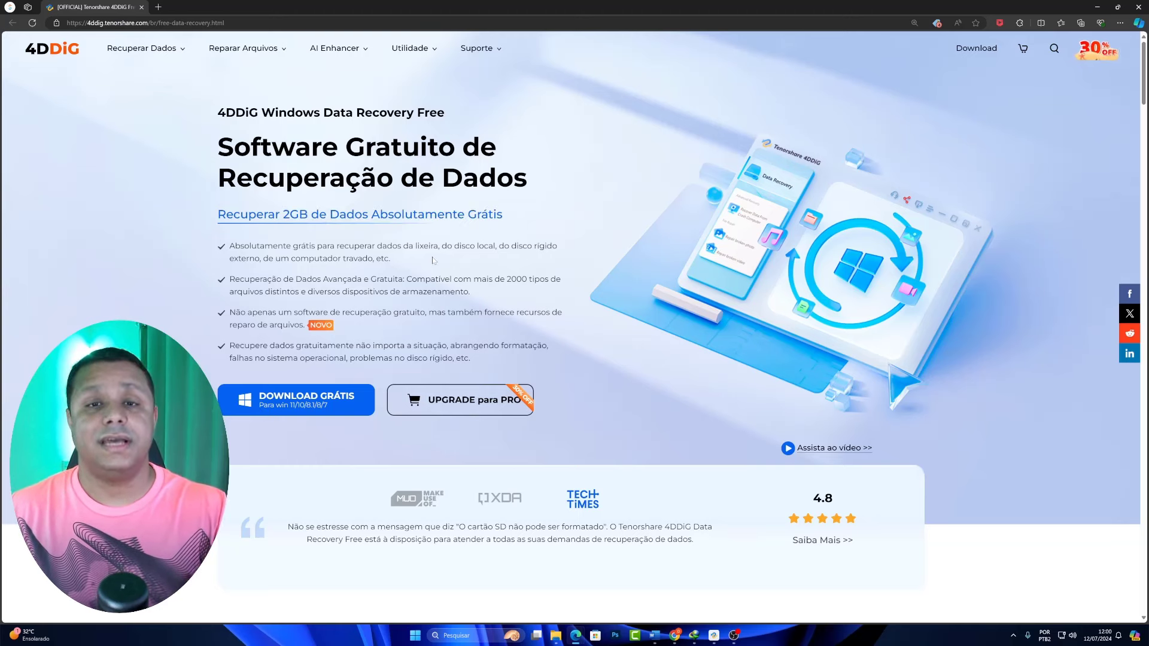
pyautogui.scroll(-4, 300, 382)
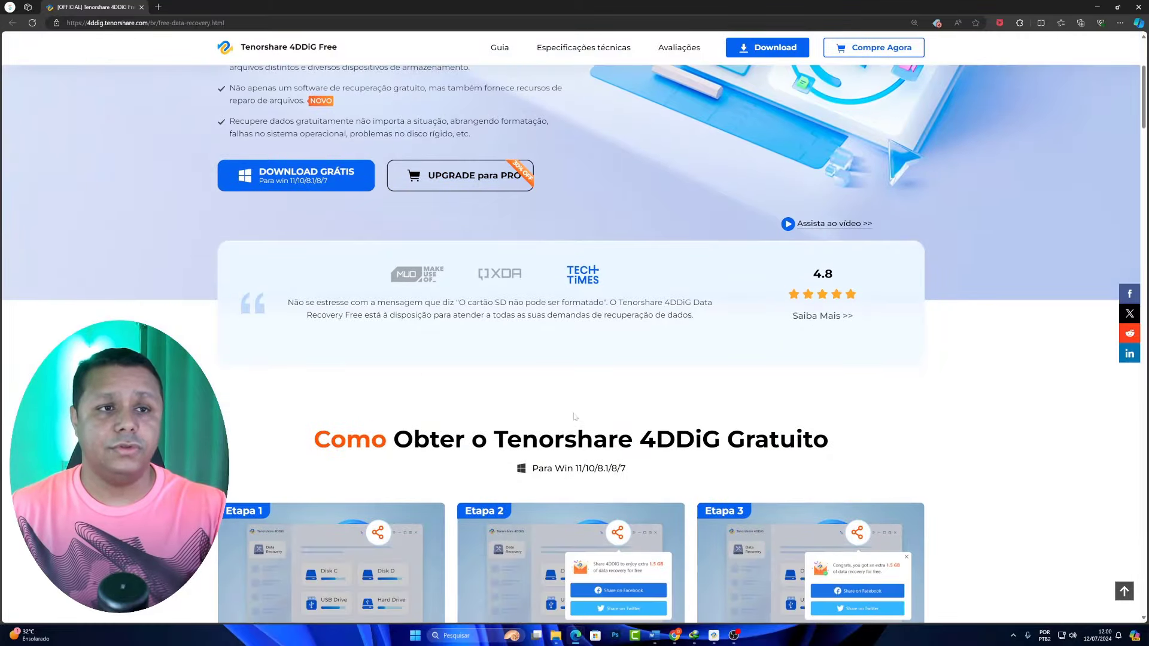
pyautogui.scroll(2, 500, 383)
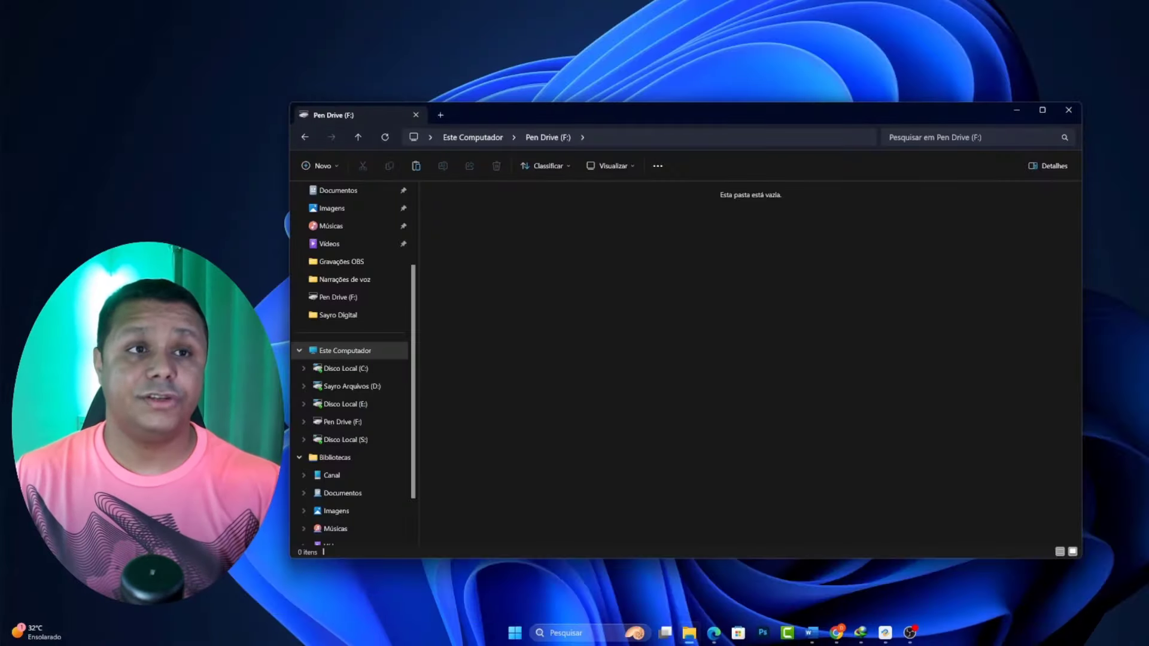
# Switch to Tenorshare 4DDiG and place its window over the empty pen drive folder
pyautogui.click(886, 633)
pyautogui.moveTo(689, 48); pyautogui.dragTo(610, 167)
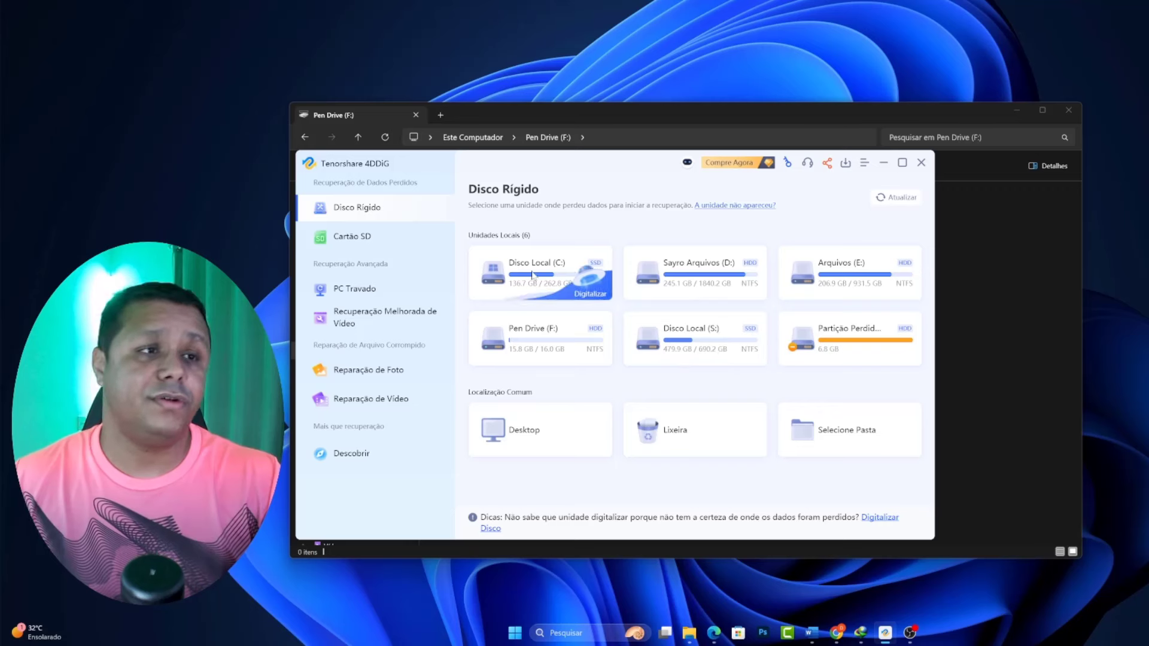
# Look through the Cartão SD, PC Travado, Recuperação Melhorada de Vídeo and Reparação de Vídeo sections, and return to Disco Rígido
pyautogui.click(352, 236)
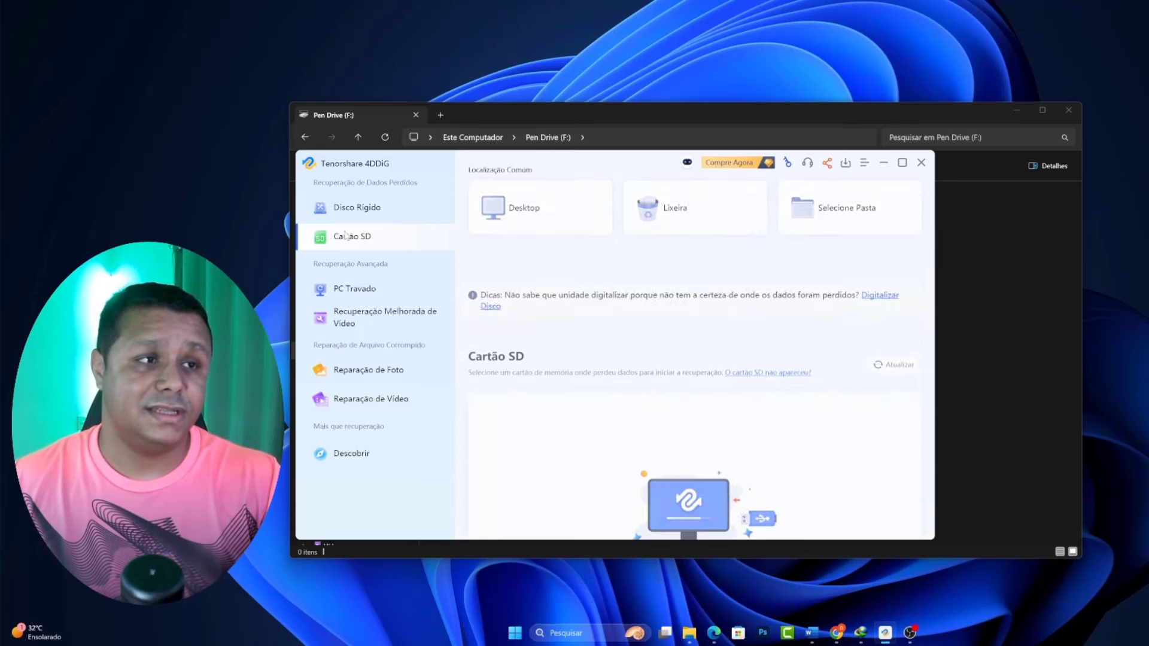
pyautogui.click(364, 293)
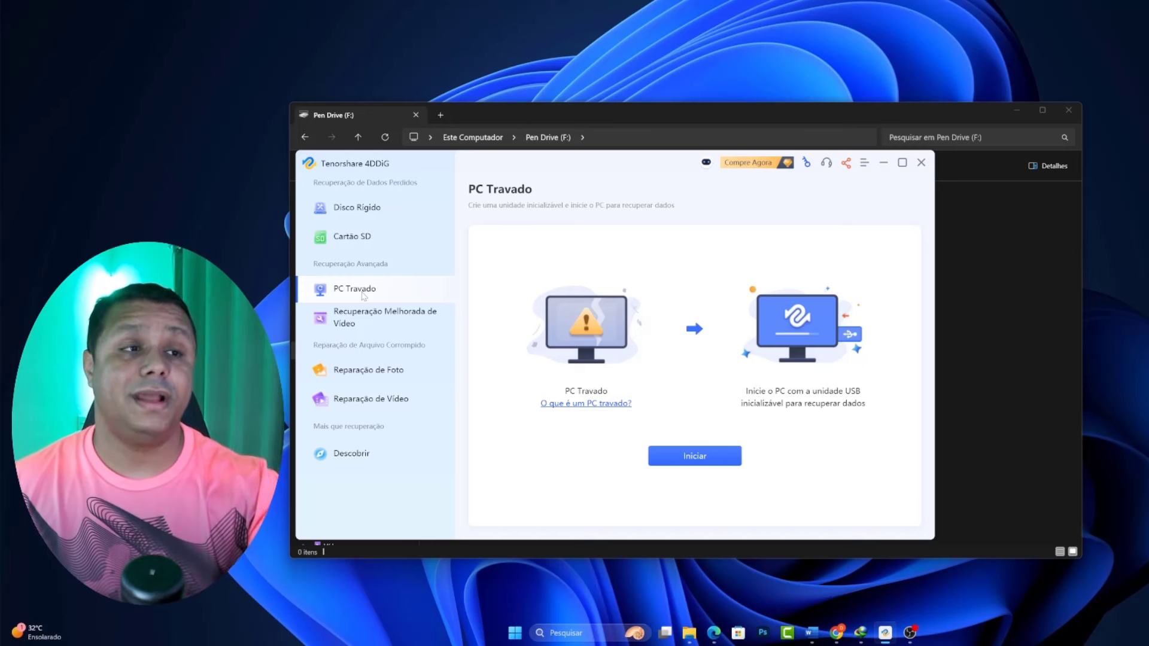
pyautogui.click(358, 319)
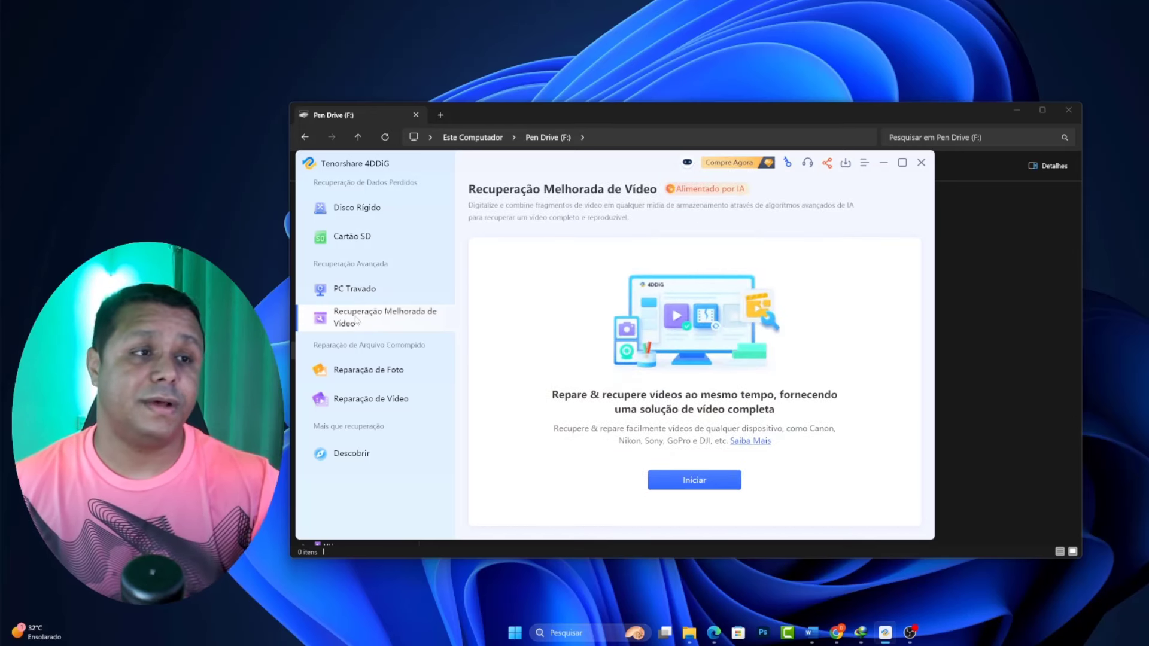
pyautogui.click(371, 399)
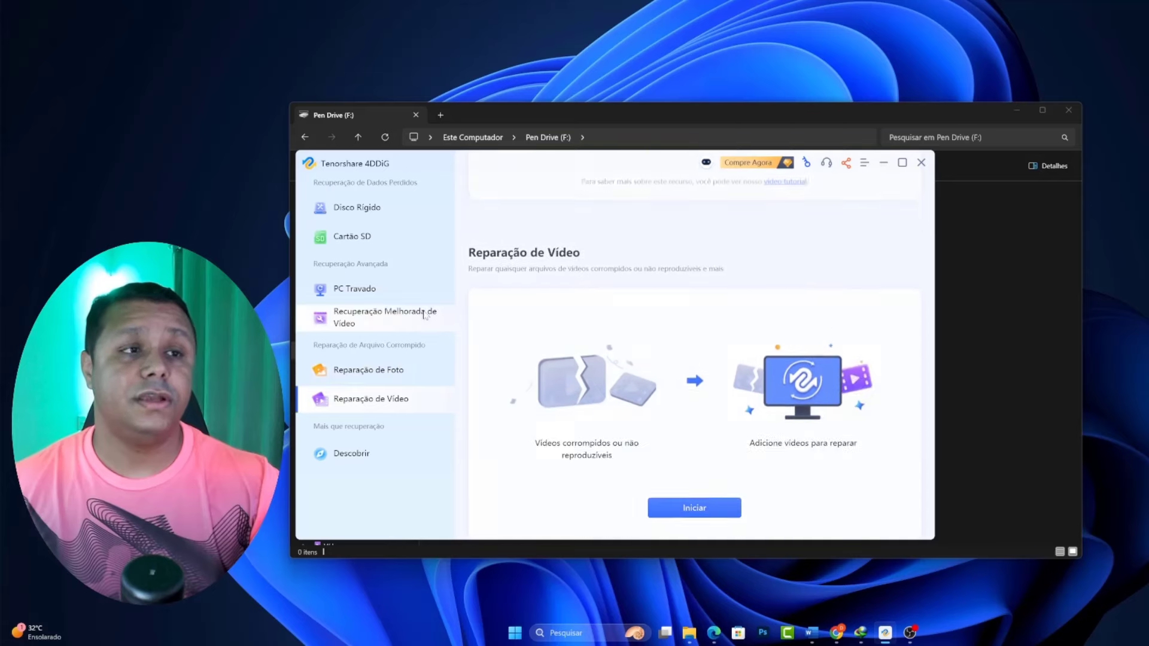
pyautogui.click(397, 212)
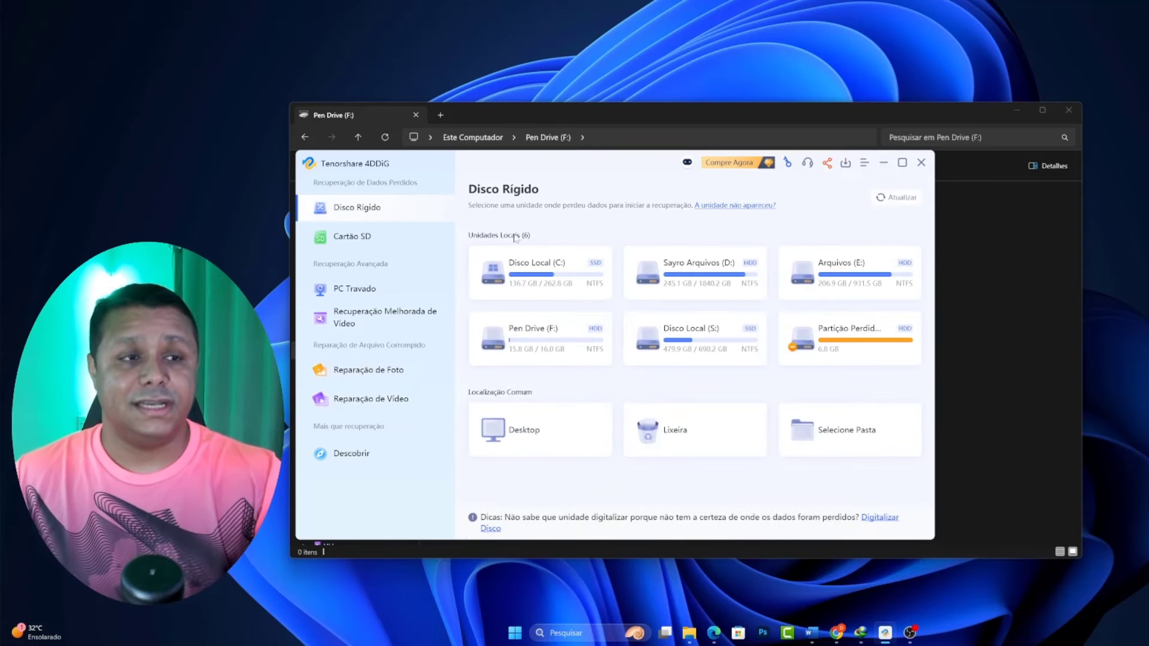
# Choose Pen Drive (F:) as the drive to scan for lost files
pyautogui.moveTo(526, 352)
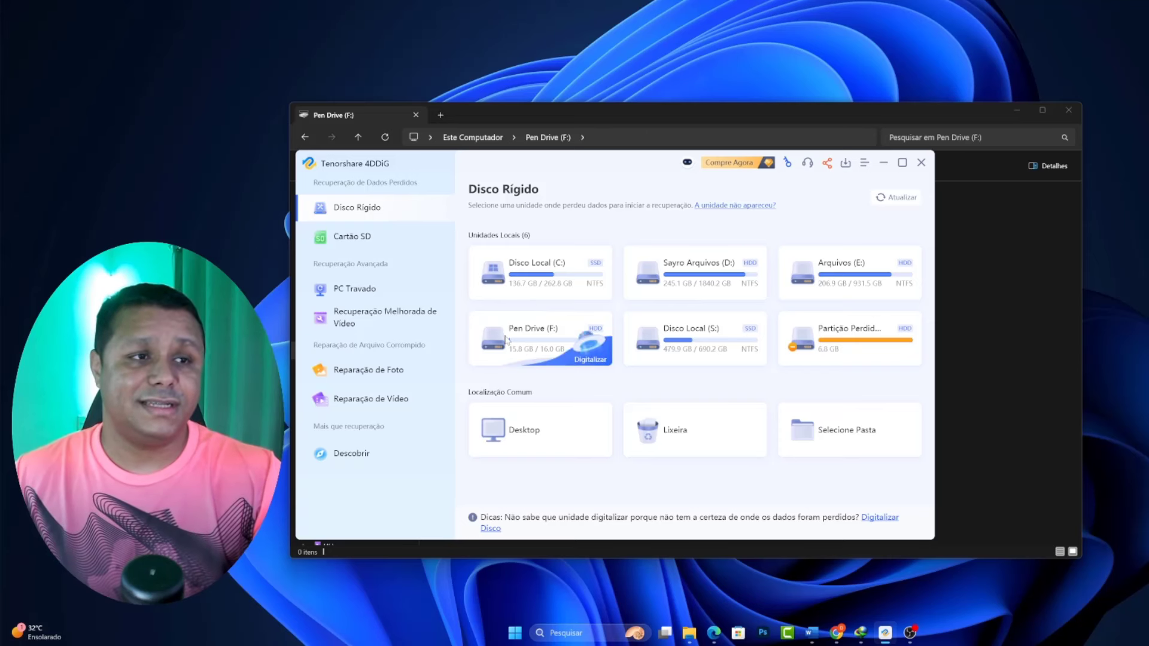
pyautogui.click(592, 358)
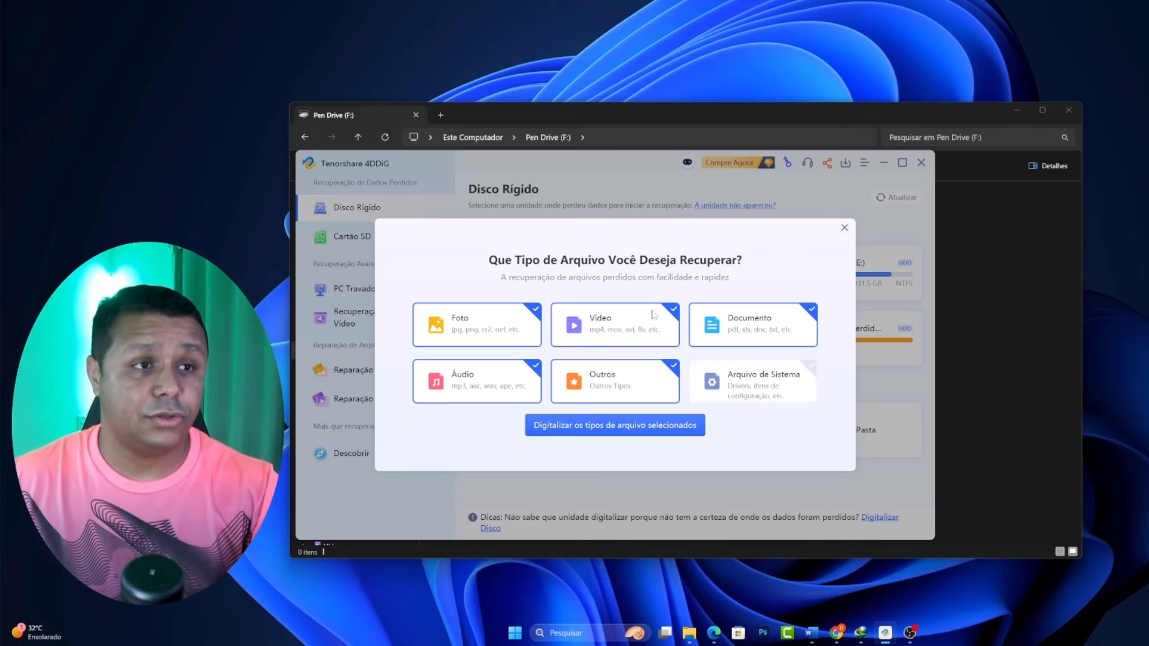
# Deselect the Vídeo, Documento, Áudio and Outros file types, leaving only Foto, and select all four again
pyautogui.click(680, 310)
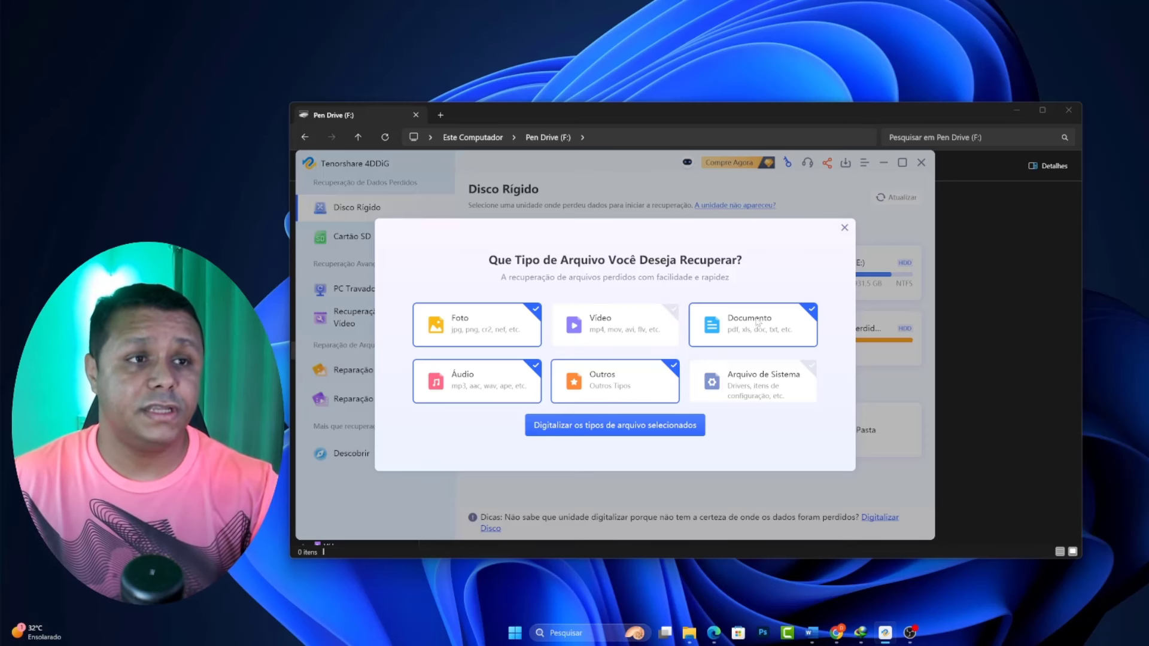
pyautogui.click(803, 315)
pyautogui.click(540, 368)
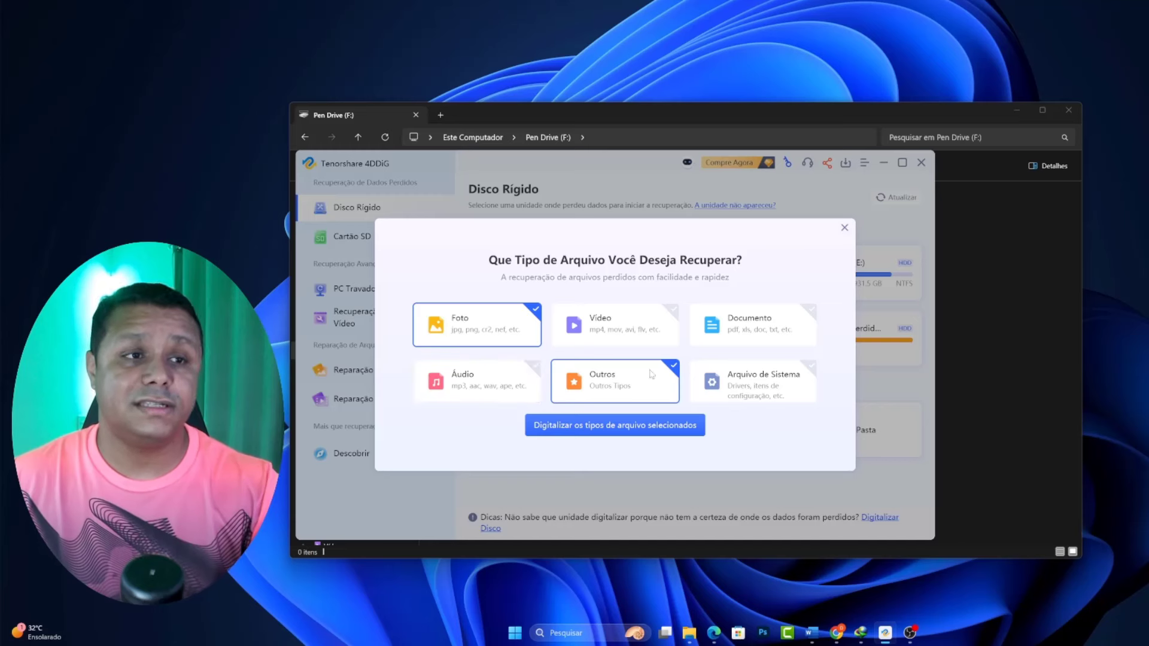
pyautogui.click(675, 371)
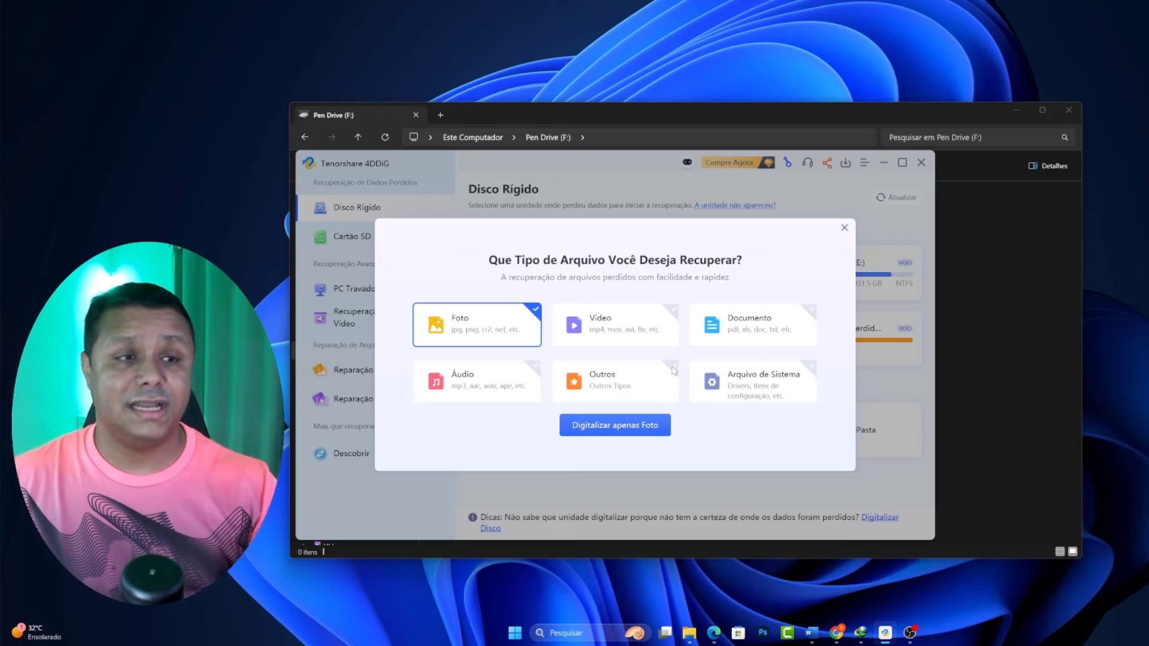
pyautogui.click(673, 308)
pyautogui.click(802, 318)
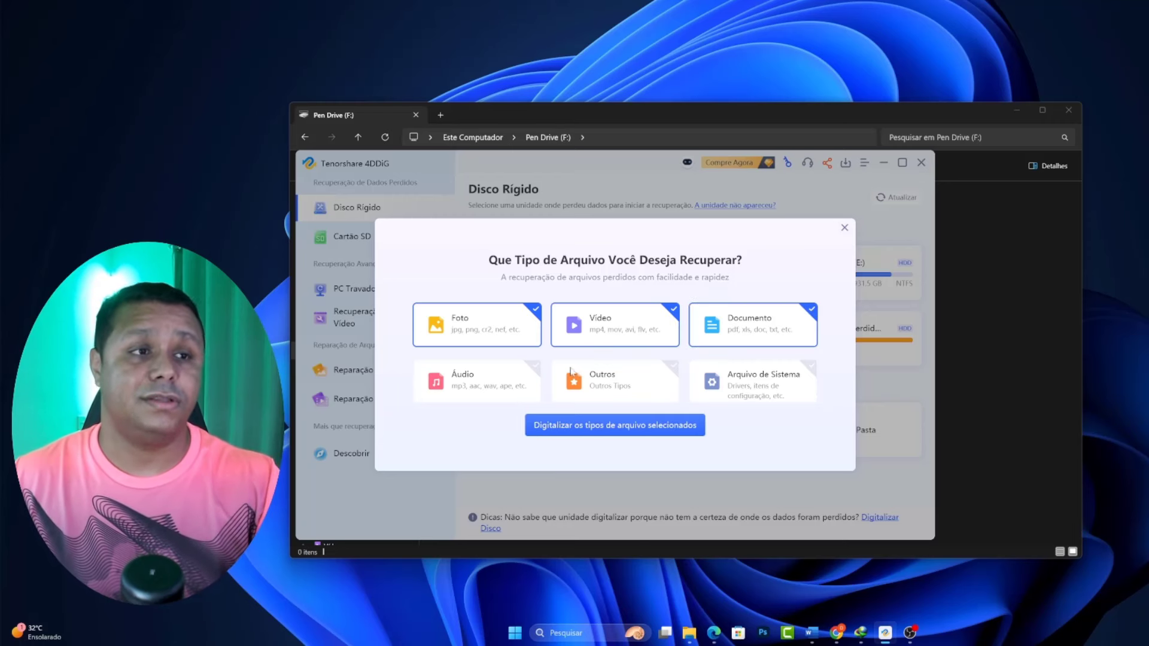
pyautogui.click(685, 372)
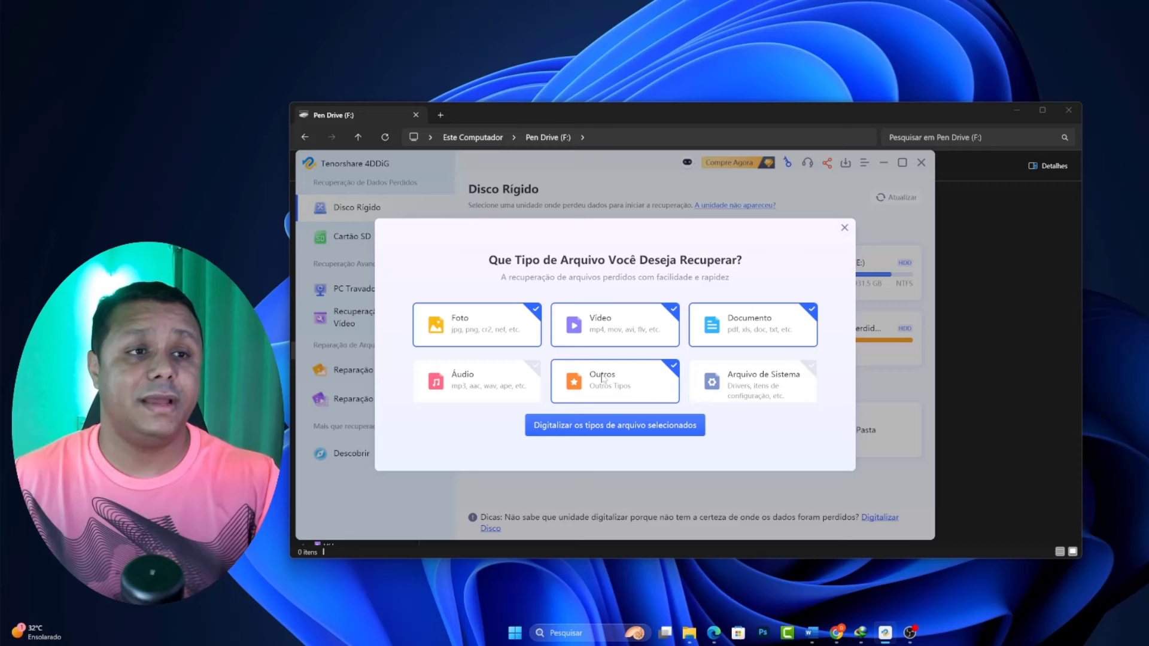
pyautogui.click(532, 375)
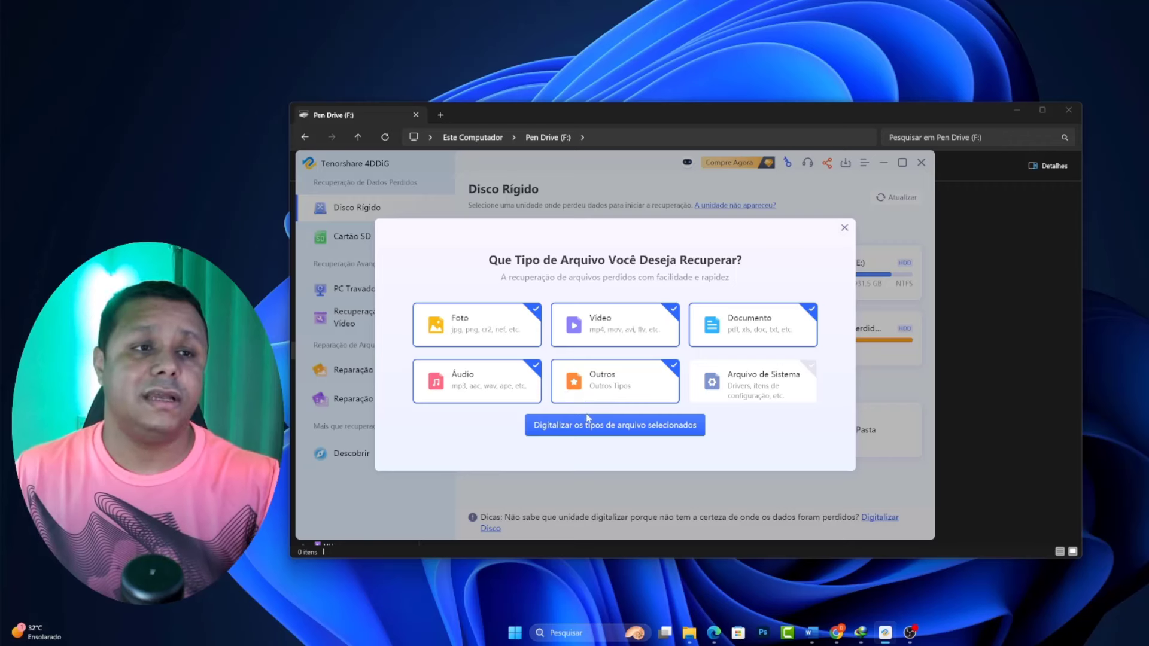
# Scan the pen drive for the selected file types and display the contents of the Arquivos Perdidos folder in the results
pyautogui.click(607, 426)
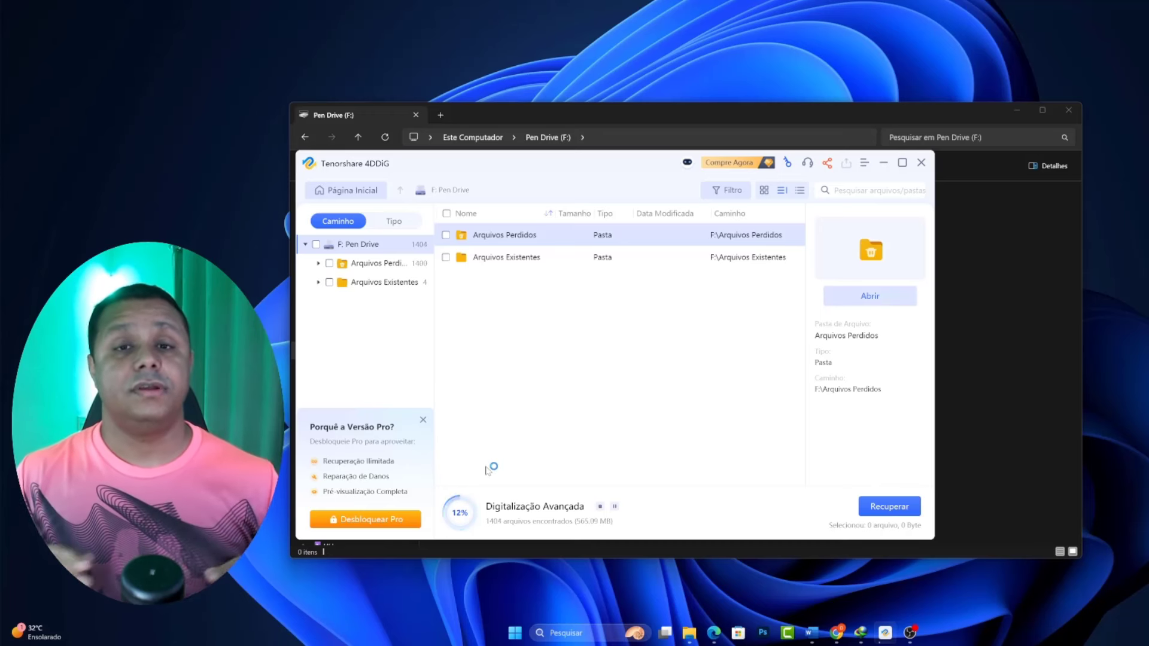
pyautogui.click(318, 264)
pyautogui.click(367, 285)
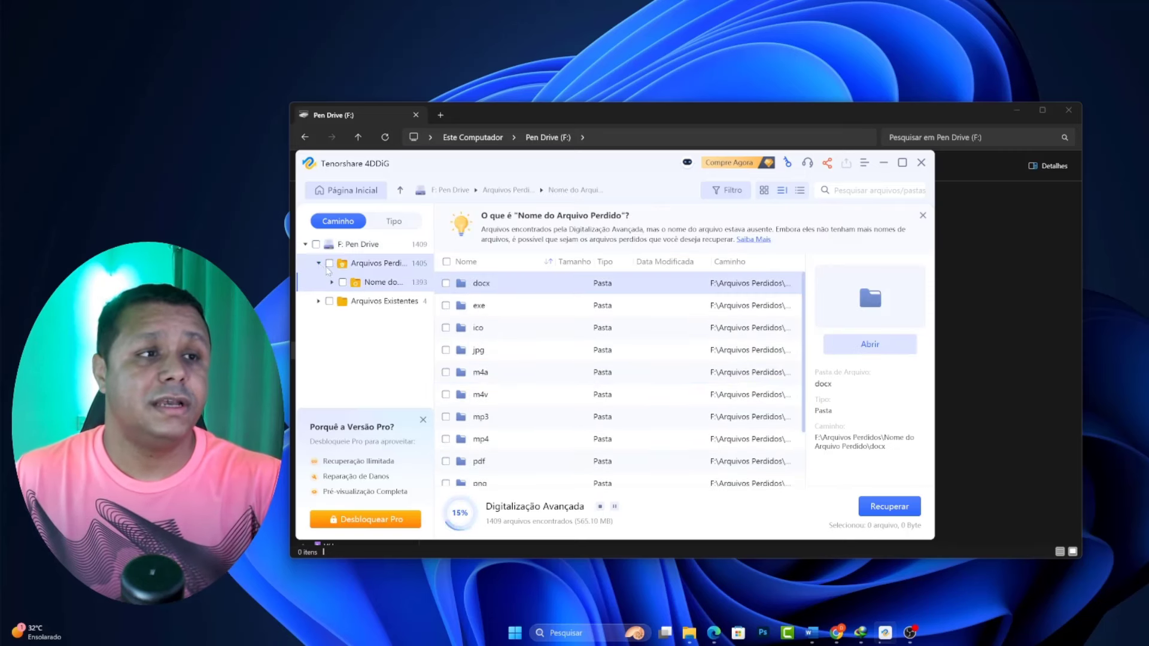
pyautogui.click(318, 301)
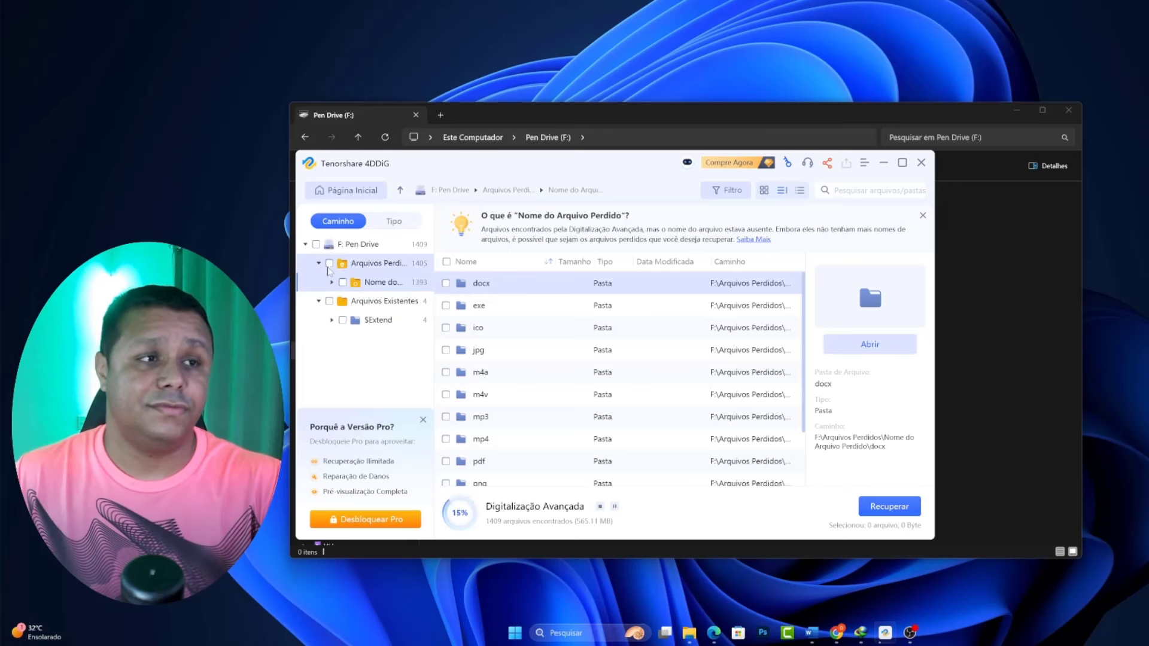
pyautogui.click(349, 268)
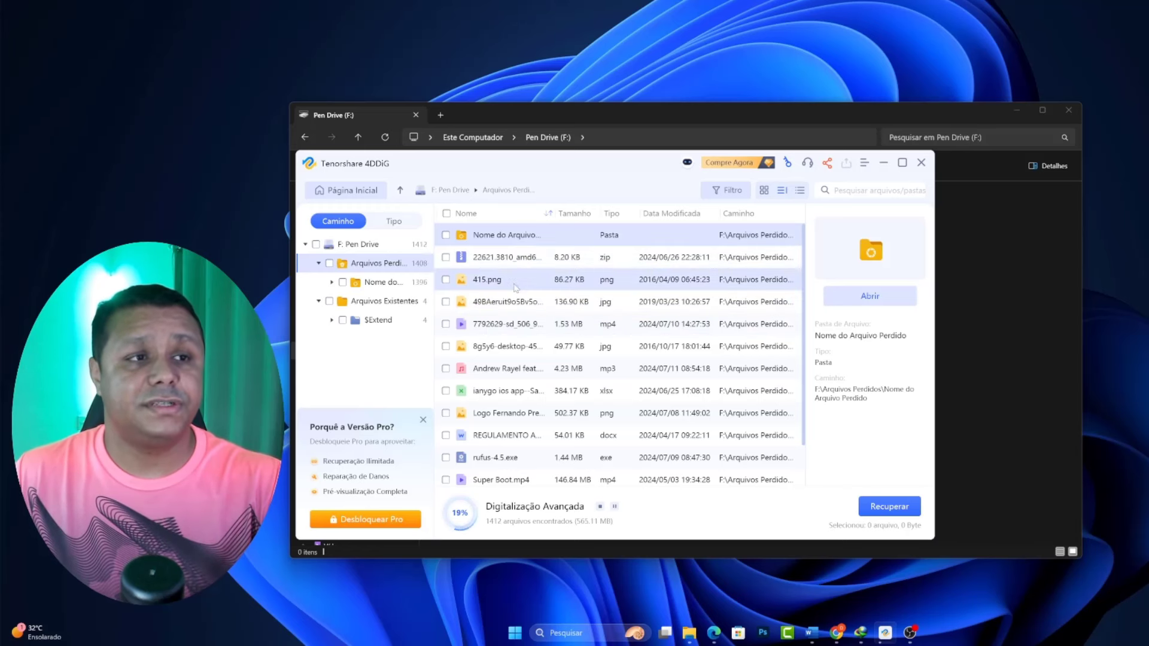
# Show the lost files as thumbnails and preview the Intel building photo, closing the preview when done
pyautogui.scroll(-2, 527, 322)
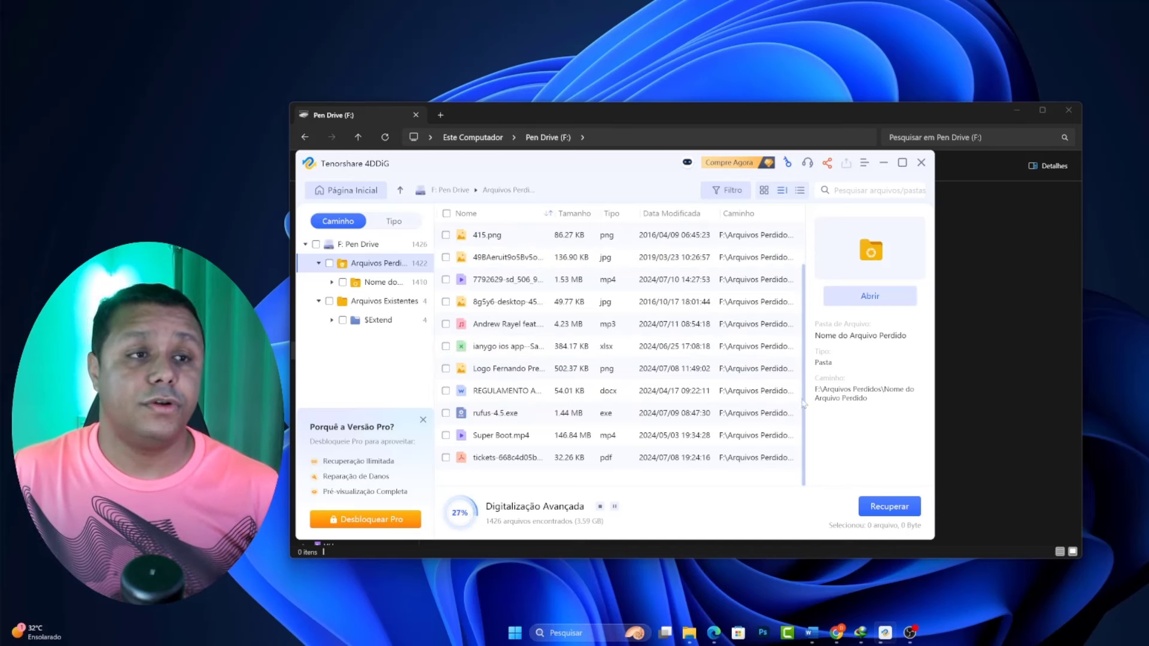
pyautogui.click(502, 347)
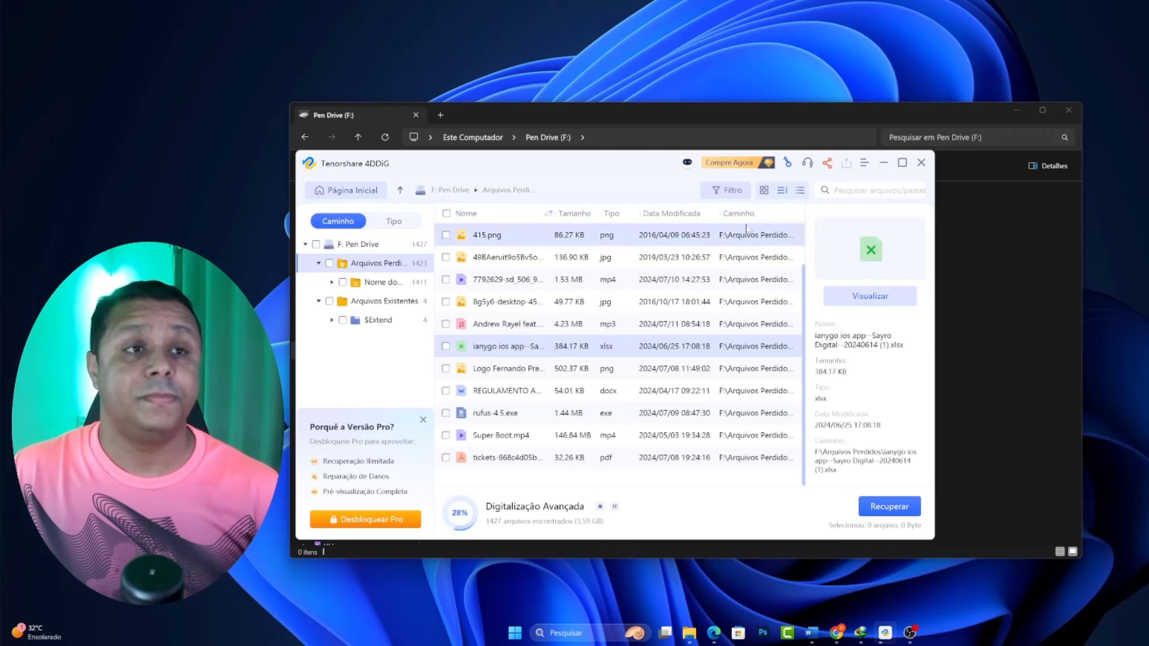
pyautogui.click(765, 190)
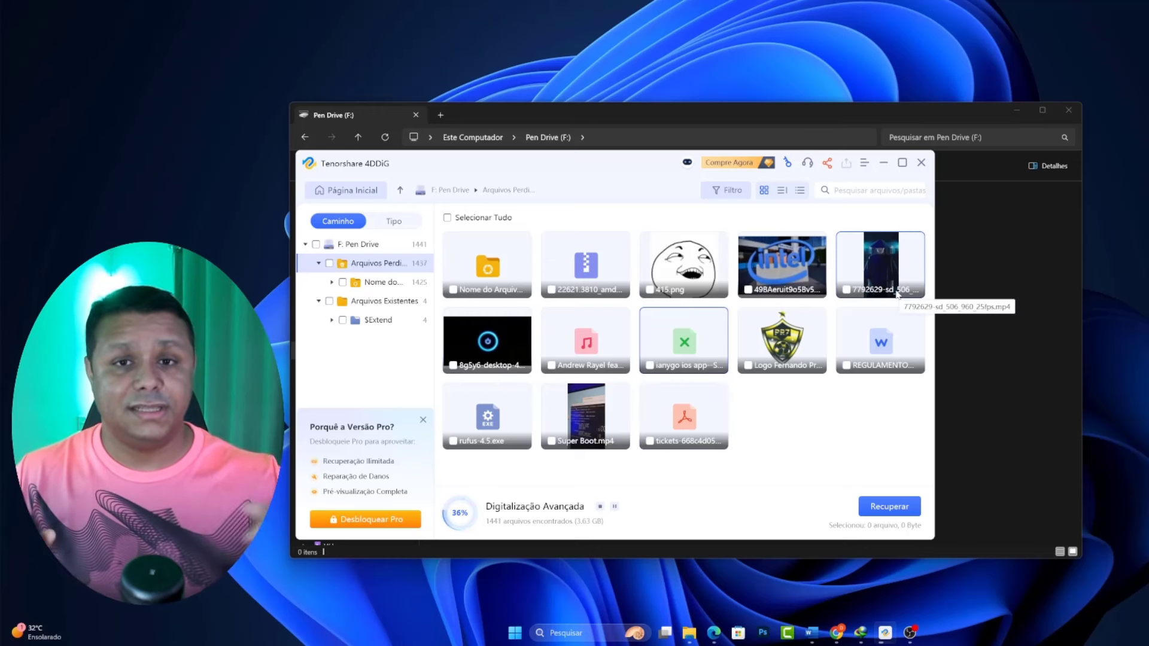
pyautogui.doubleClick(786, 276)
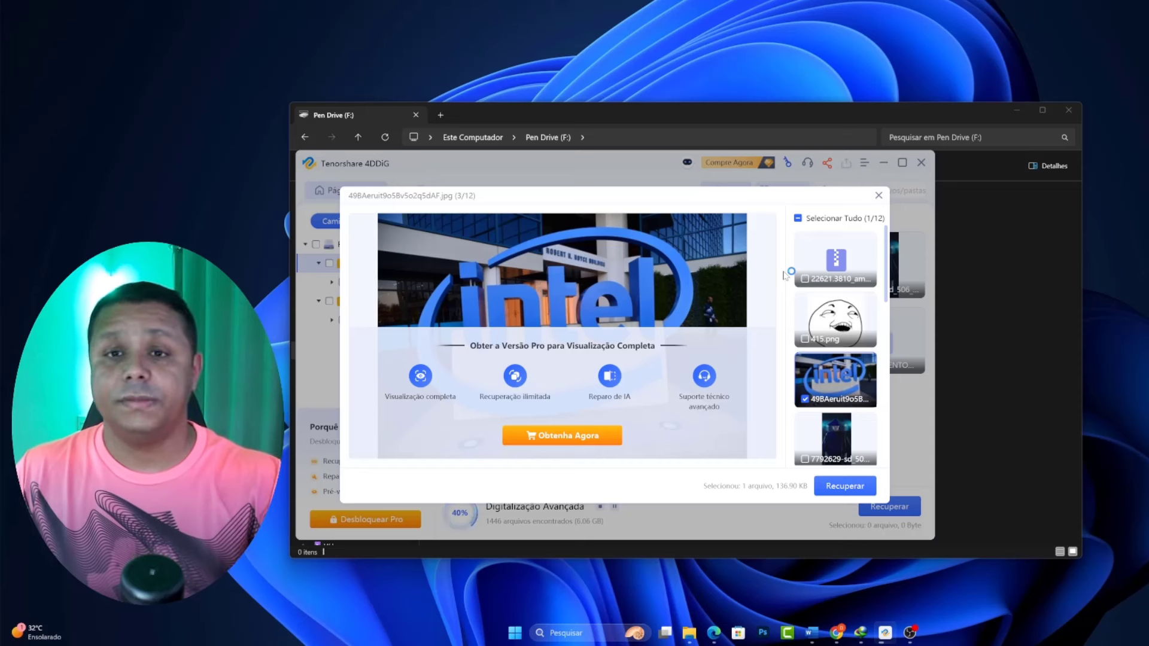
pyautogui.click(879, 195)
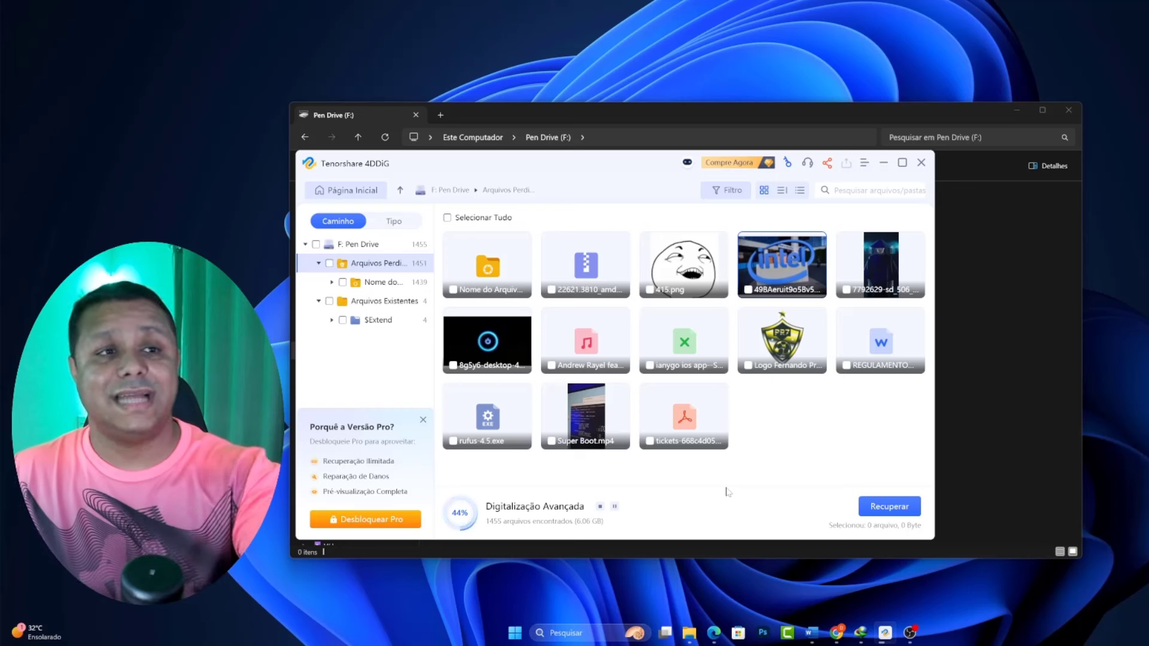
# Stop the advanced scan of the pen drive and acknowledge the stop notice
pyautogui.click(600, 508)
pyautogui.click(633, 386)
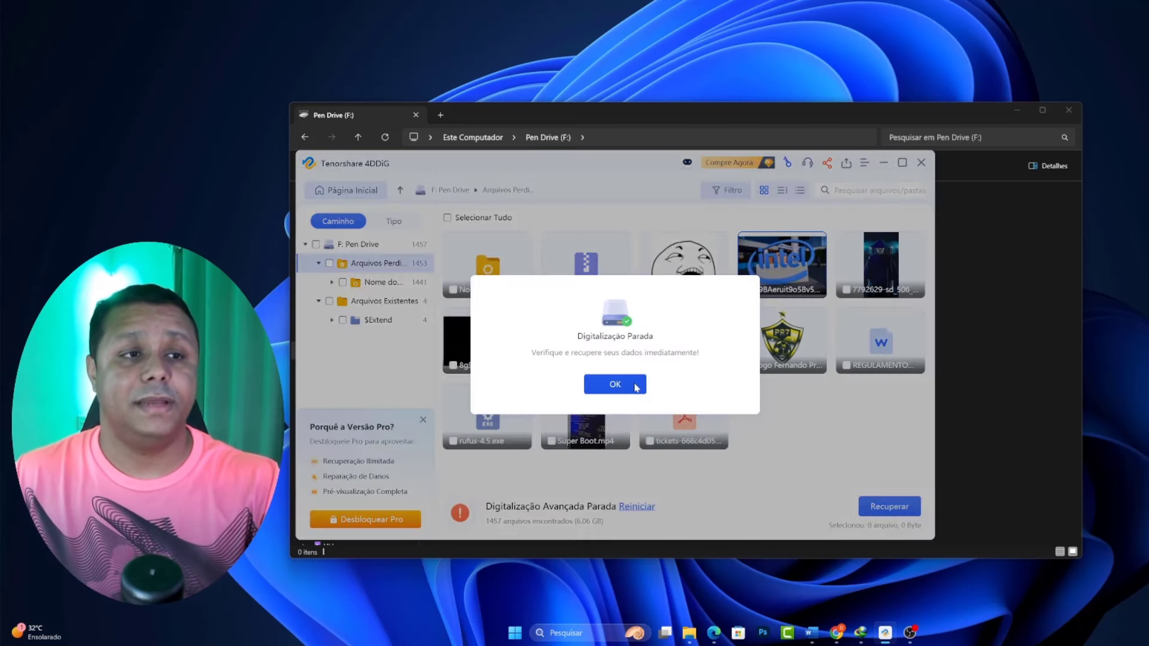
pyautogui.click(632, 389)
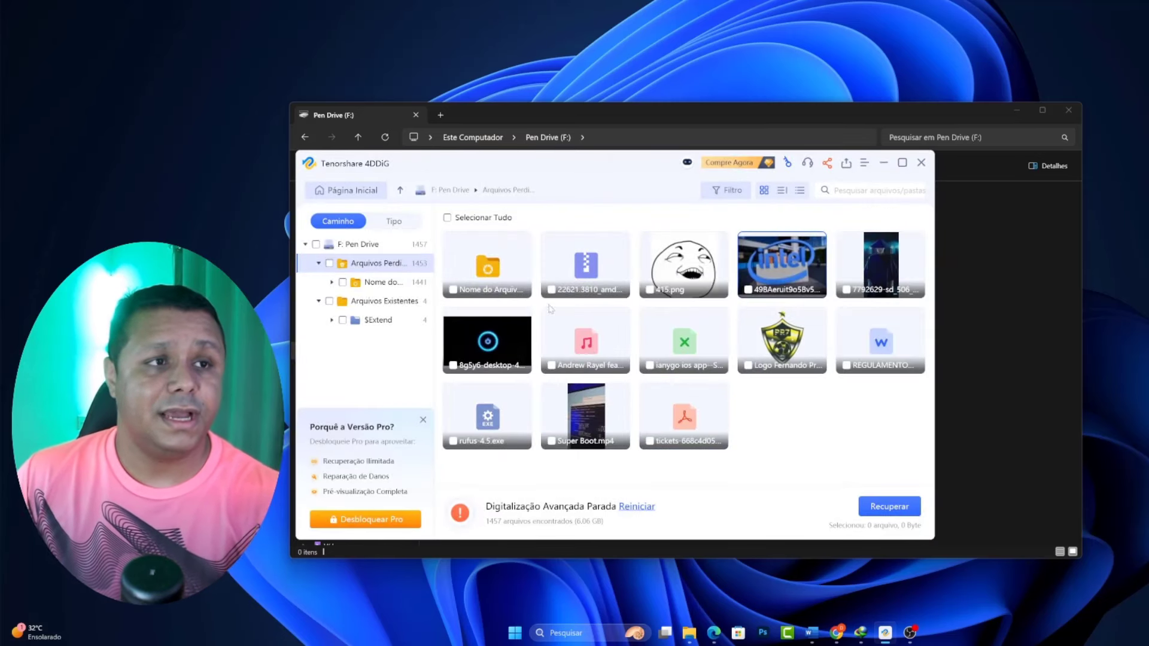
# Select the 22621.3810 zip, 415.png and the Intel photo for recovery, leaving the Nome do Arquivo Perdido folder unselected
pyautogui.click(454, 290)
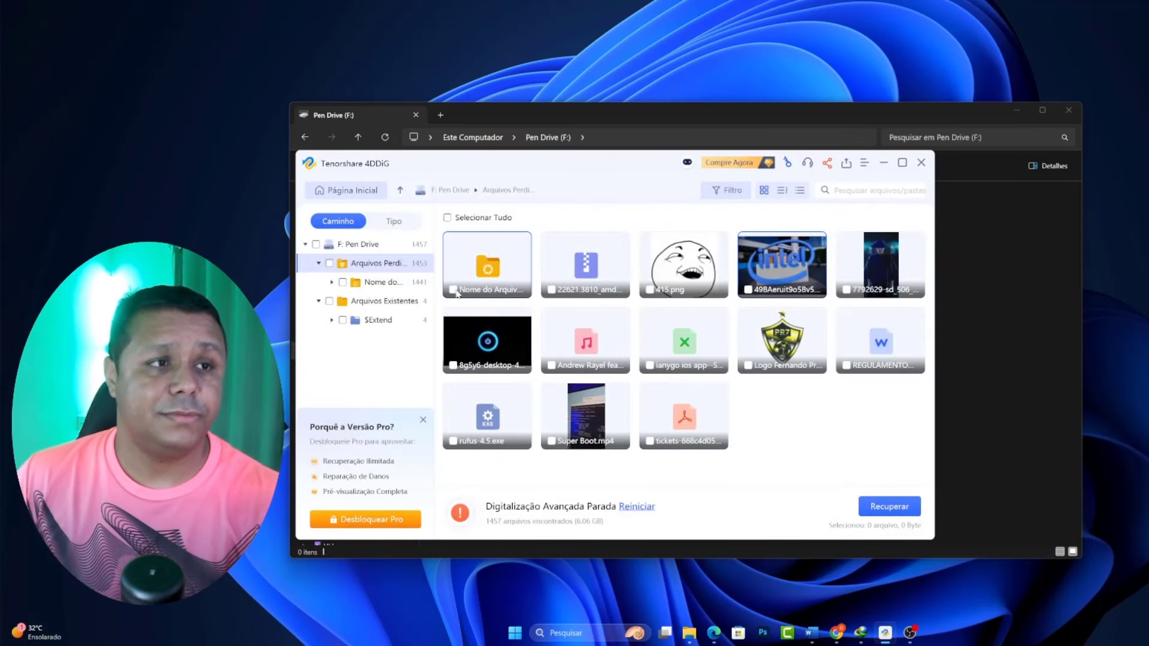
pyautogui.click(551, 289)
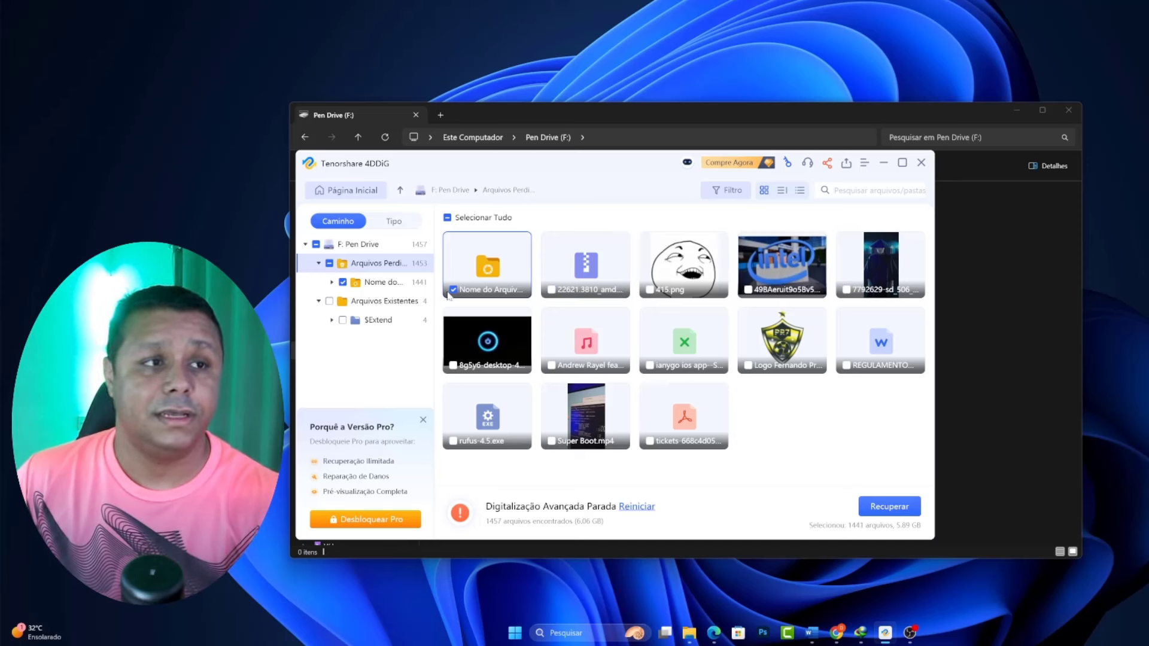
pyautogui.click(453, 290)
pyautogui.click(551, 290)
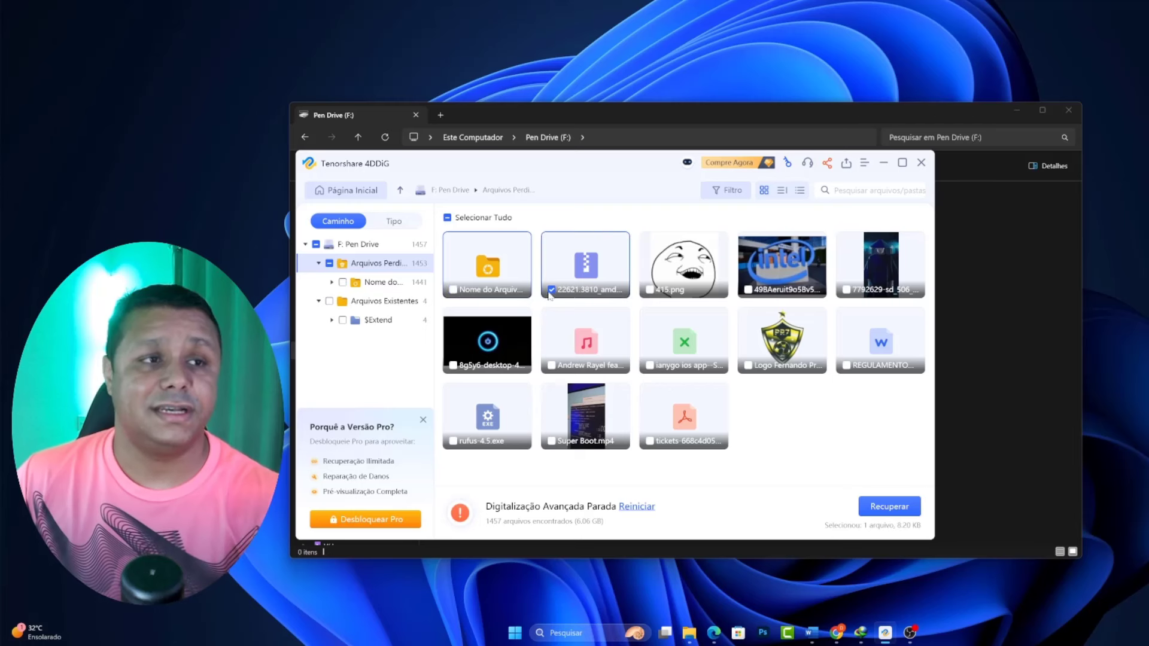
pyautogui.click(650, 290)
pyautogui.click(748, 290)
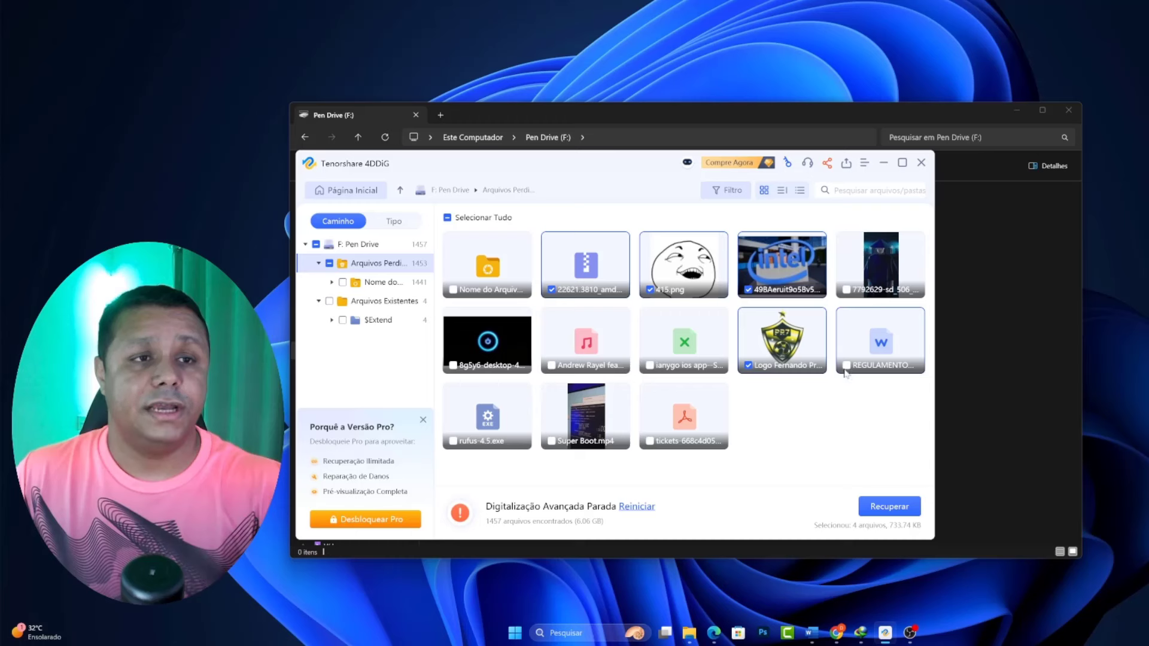
# Add the PR7 logo, ianygo spreadsheet, MP3, Super Boot.mp4, tickets PDF, rufus-4.5.exe and 8g5y6 desktop image to the recovery selection
pyautogui.click(749, 366)
pyautogui.click(650, 366)
pyautogui.click(552, 366)
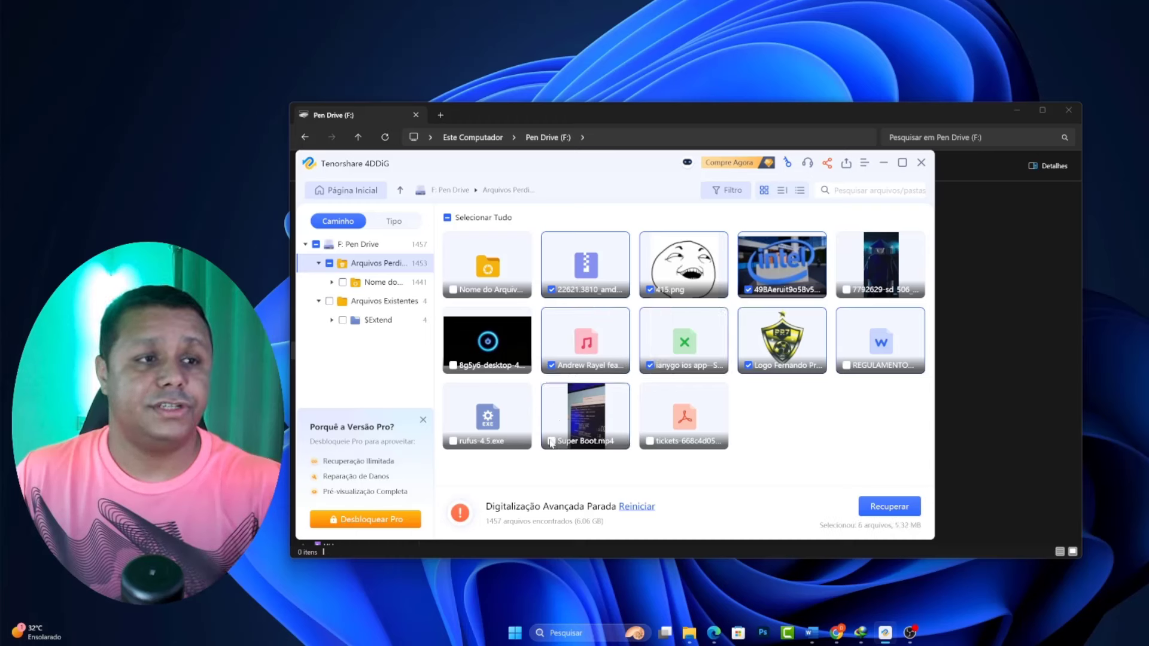
pyautogui.click(551, 441)
pyautogui.click(650, 441)
pyautogui.click(453, 441)
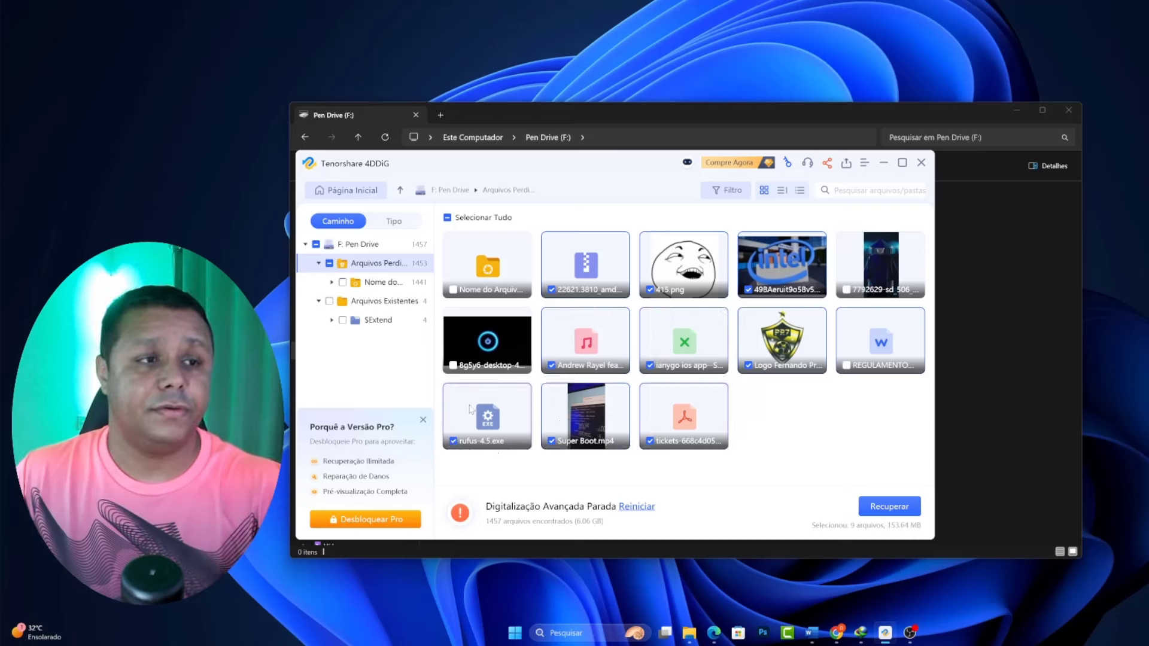
pyautogui.click(453, 365)
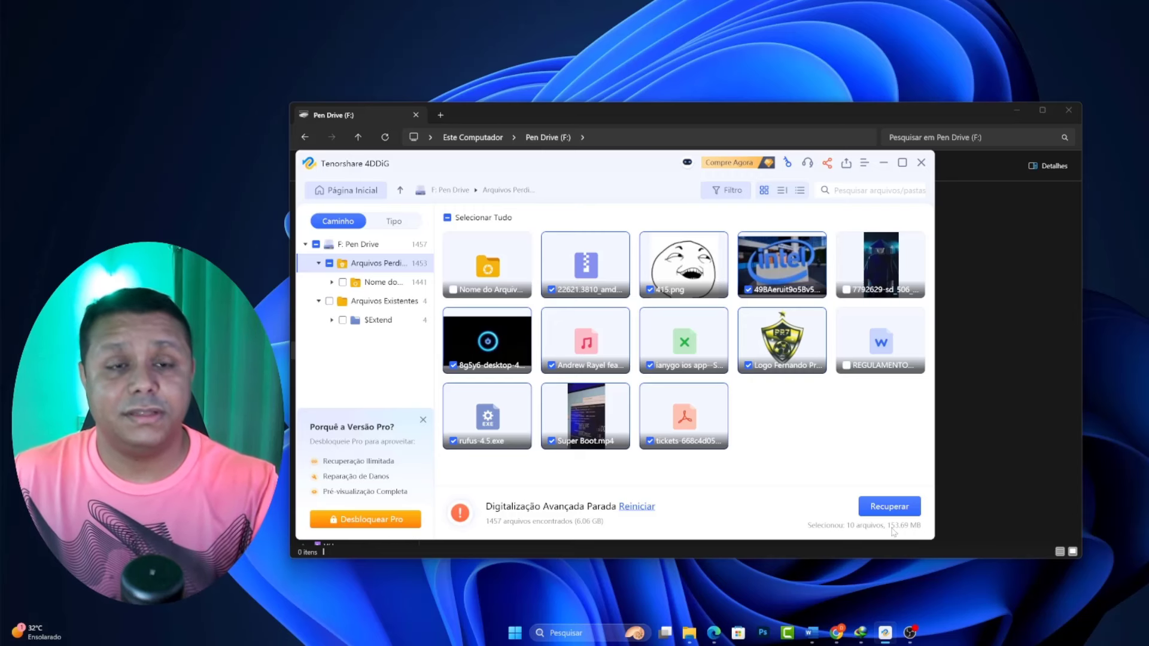
# Recover the selected files to Disco Local (S:) using Recuperar Apenas, without repairing corrupted files
pyautogui.click(891, 510)
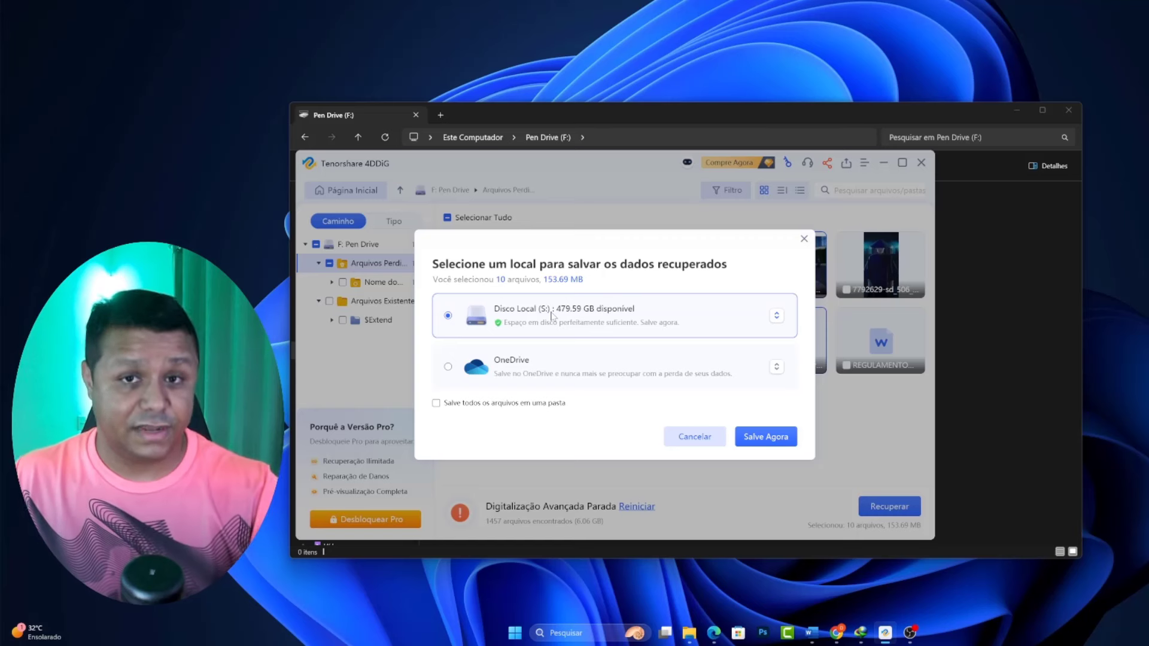
pyautogui.click(765, 440)
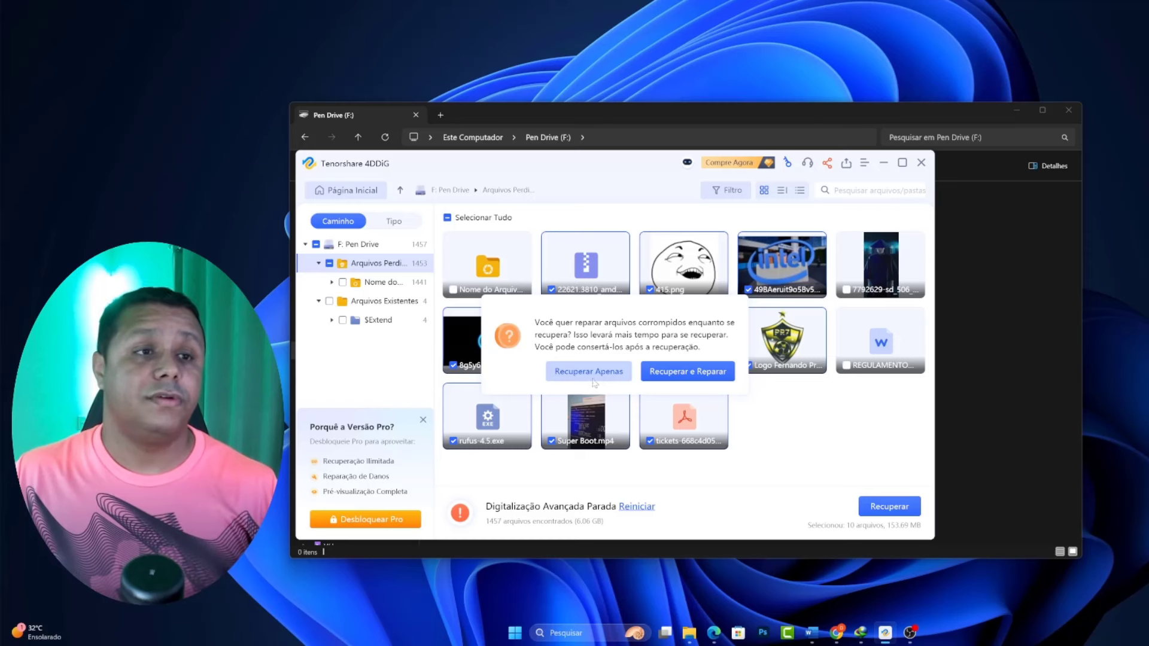
pyautogui.click(595, 378)
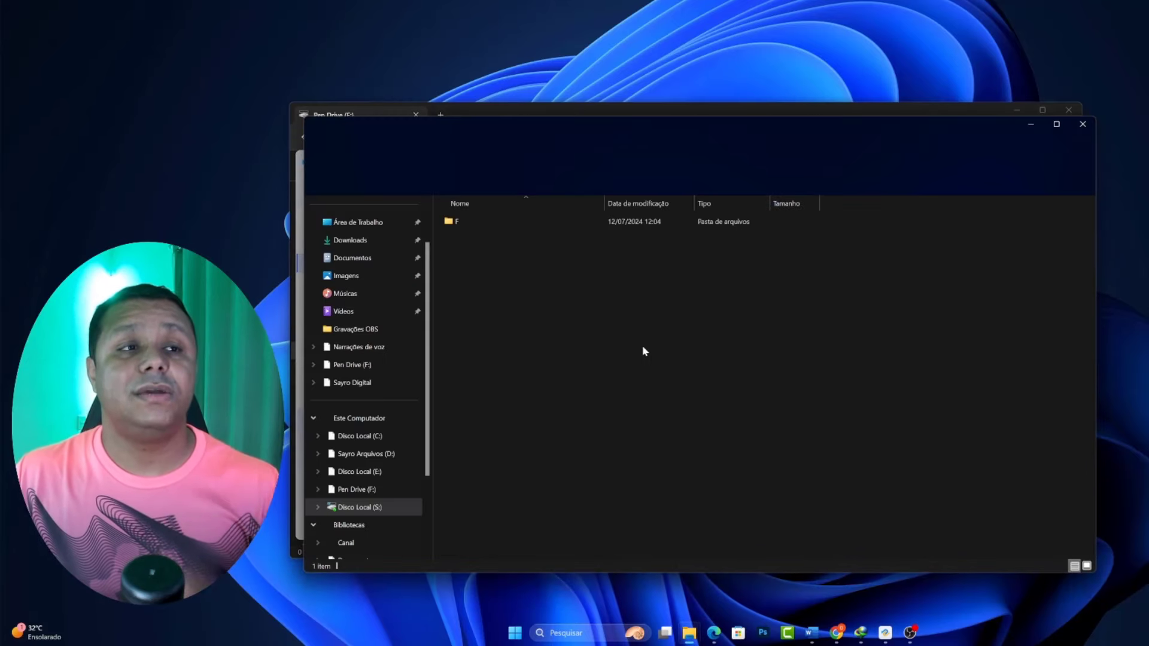
# Open the recovered Arquivos Perdidos folder inside F and select all the files in it
pyautogui.doubleClick(456, 222)
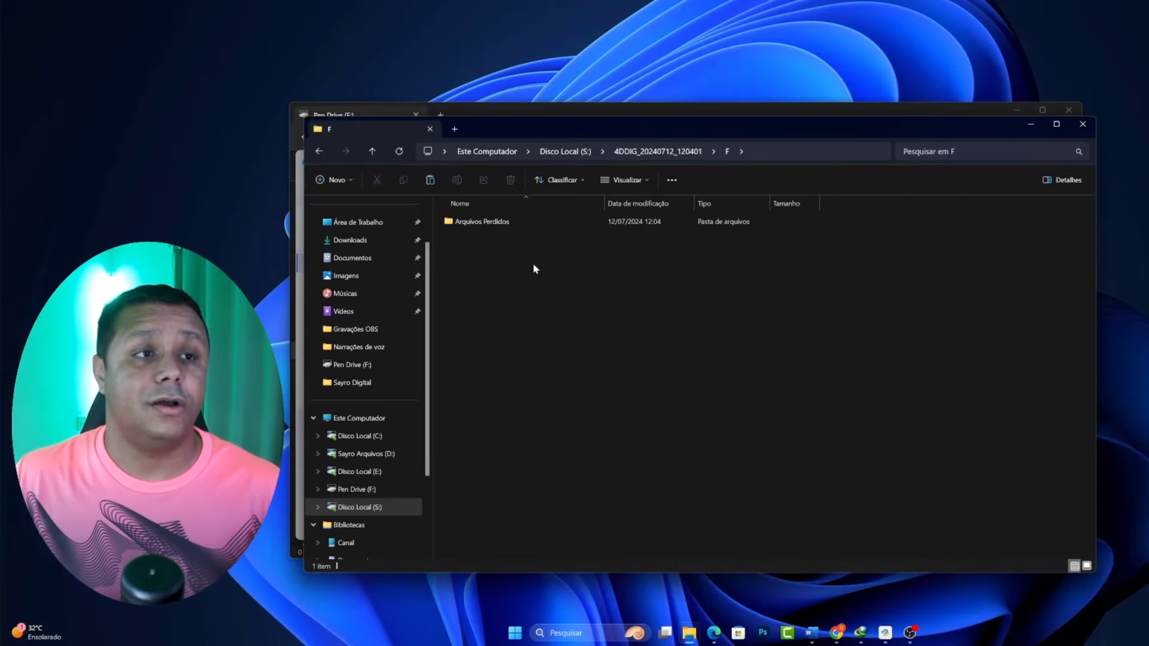
pyautogui.doubleClick(506, 222)
pyautogui.moveTo(705, 455); pyautogui.dragTo(477, 206)
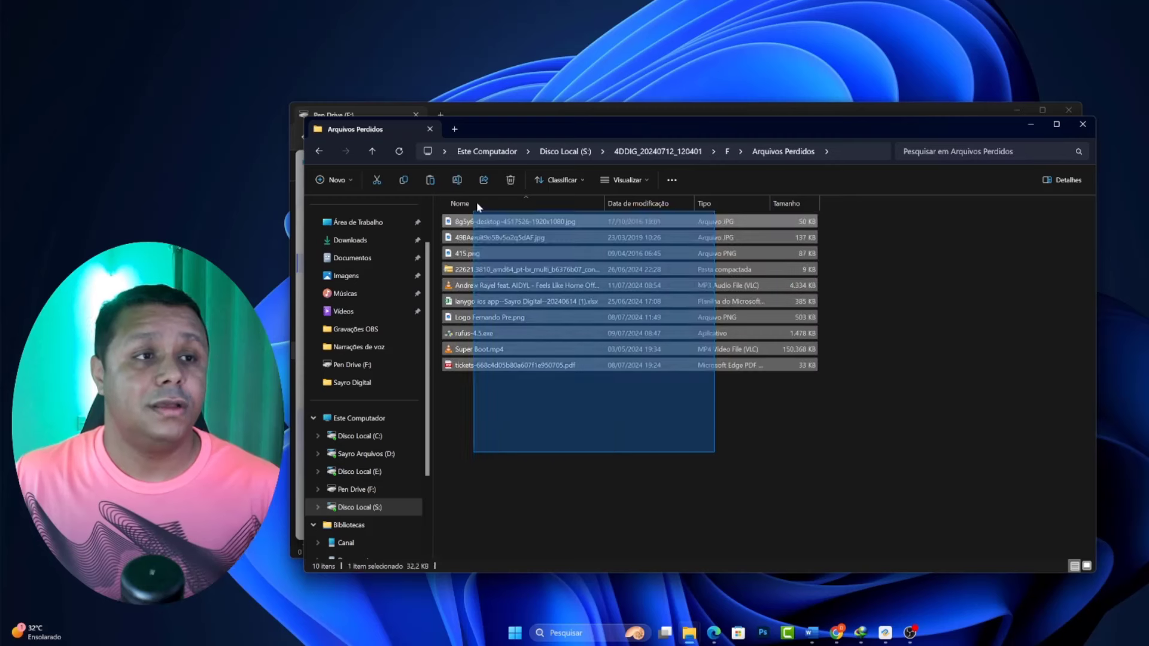
# View the recovered media from the 8g5y6 desktop image through Super Boot.mp4, and close the viewer, the folder and the recovery summary
pyautogui.click(496, 229)
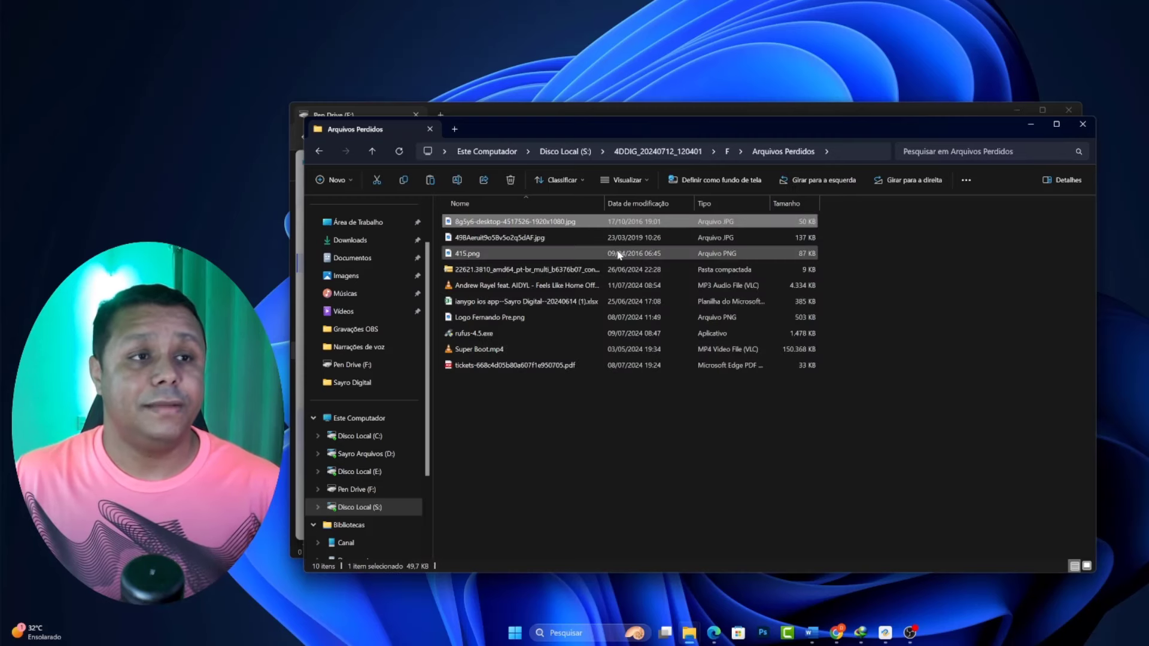
pyautogui.press('Return')
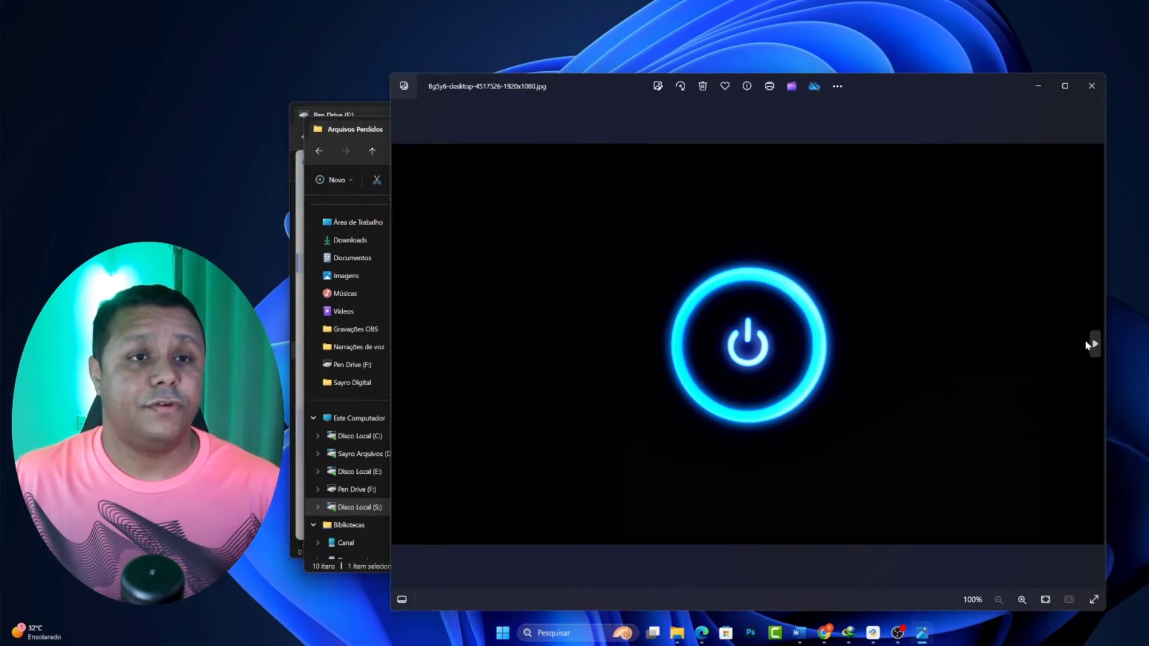
pyautogui.click(1089, 346)
pyautogui.click(1090, 345)
pyautogui.click(1092, 345)
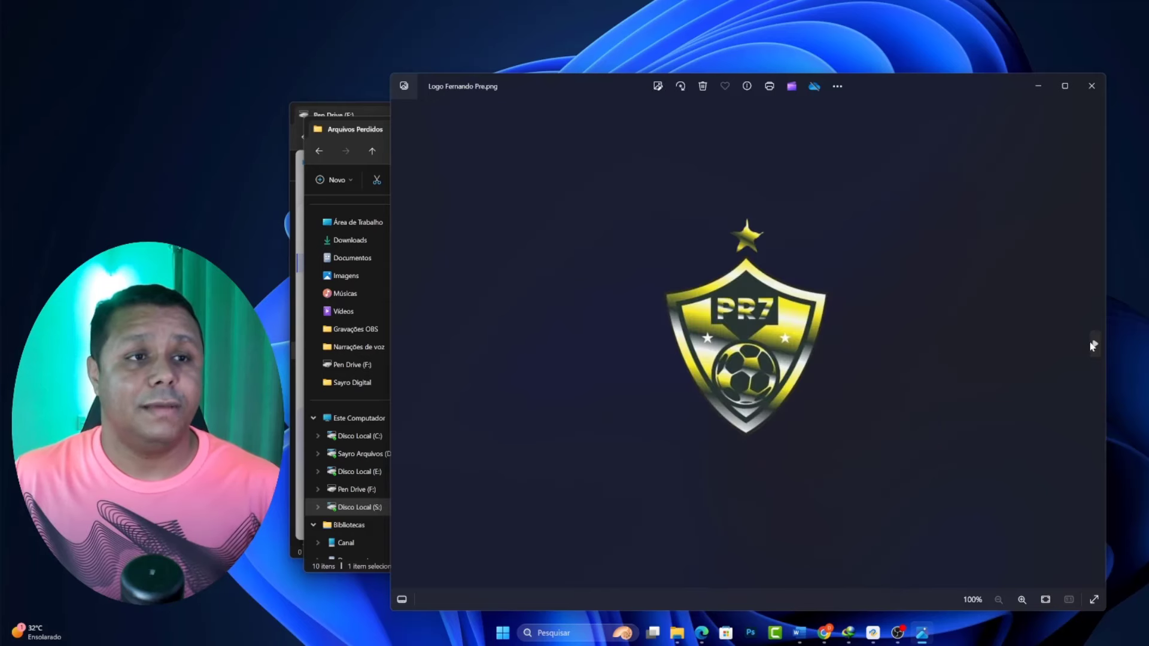
pyautogui.click(1092, 345)
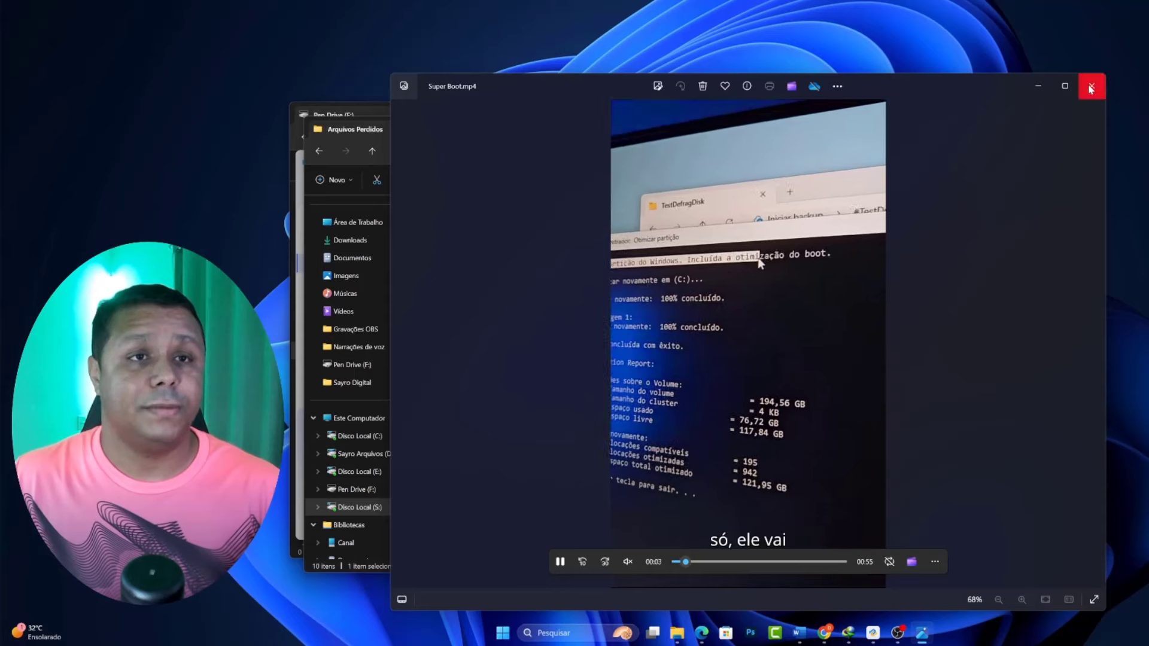
pyautogui.click(1090, 89)
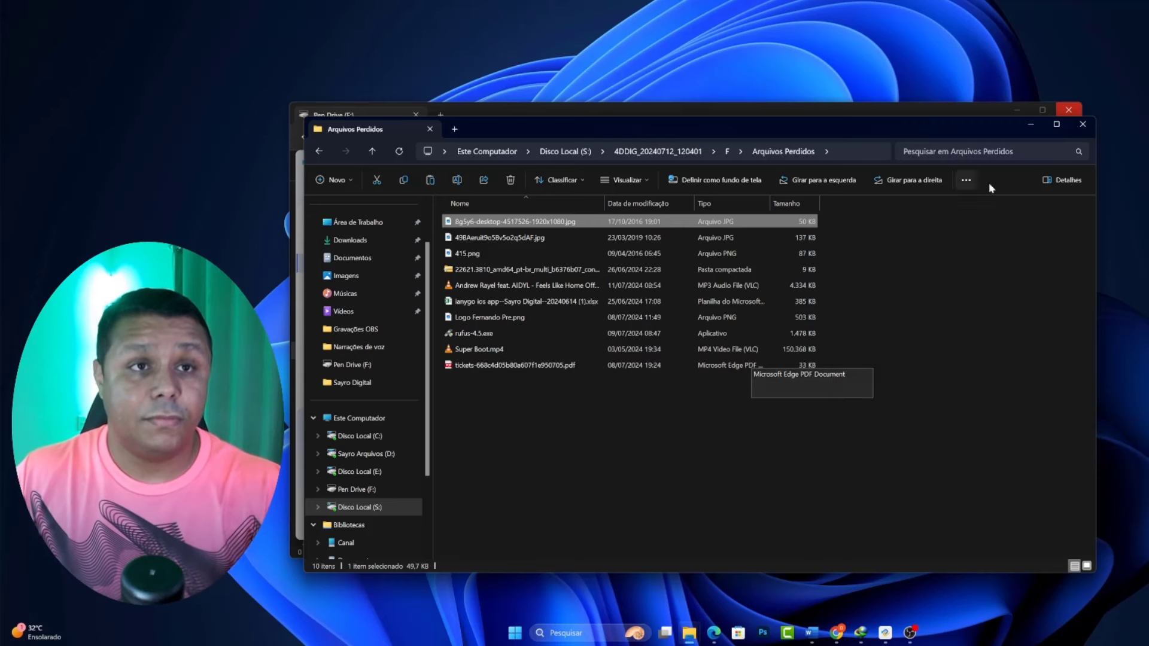
pyautogui.click(1085, 125)
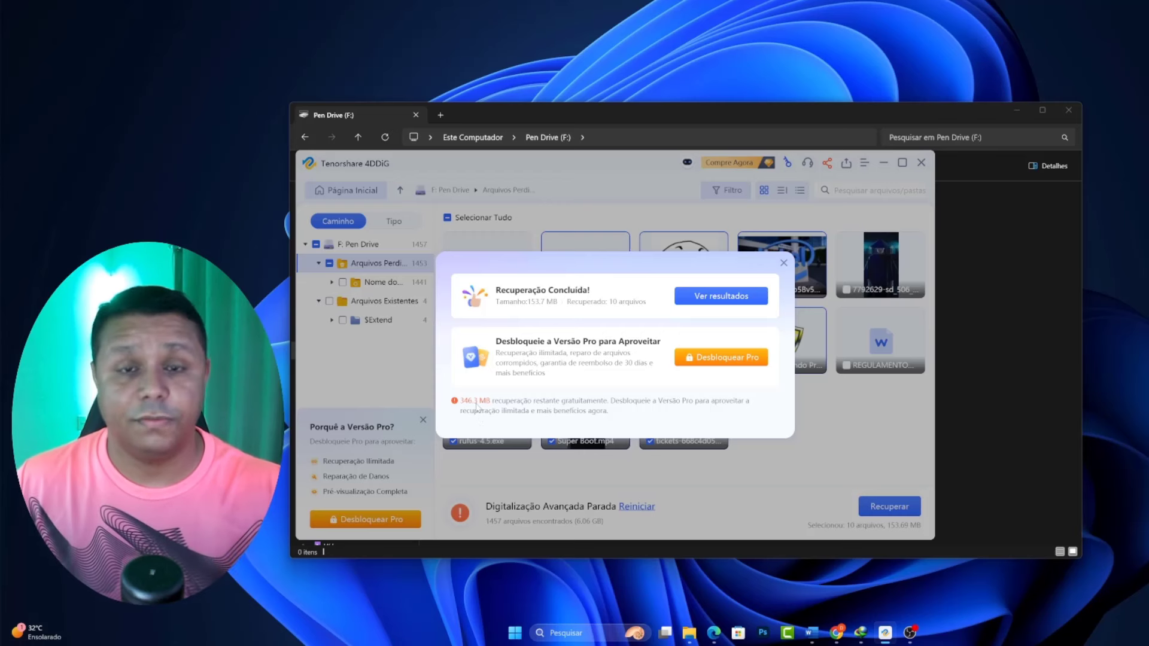
pyautogui.click(784, 263)
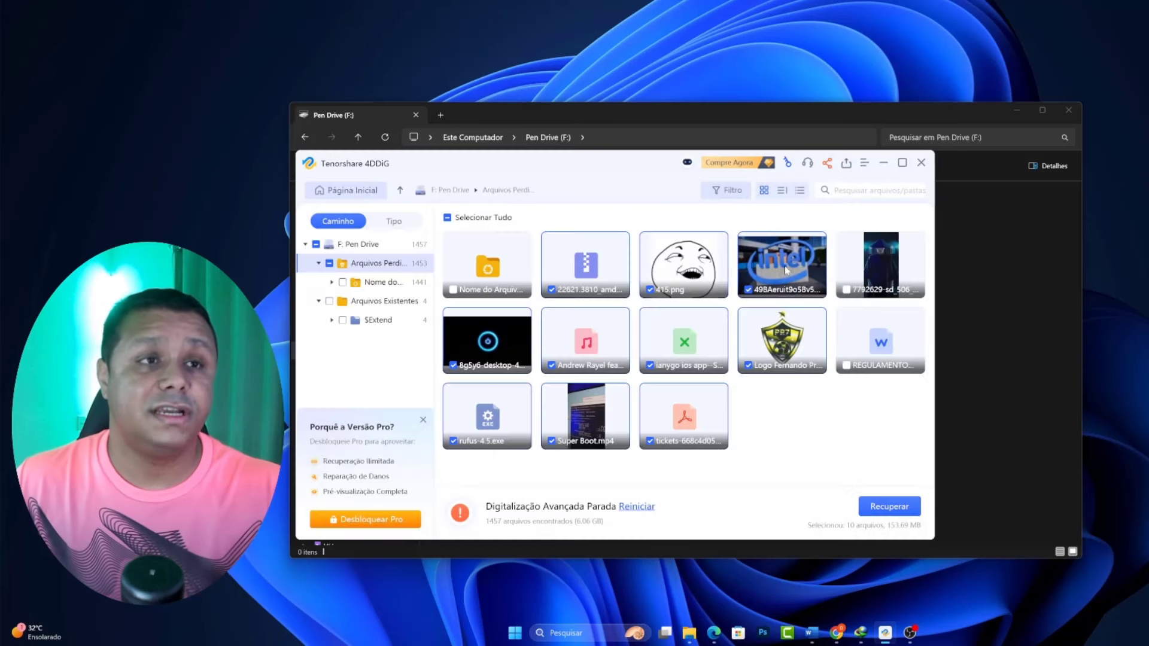